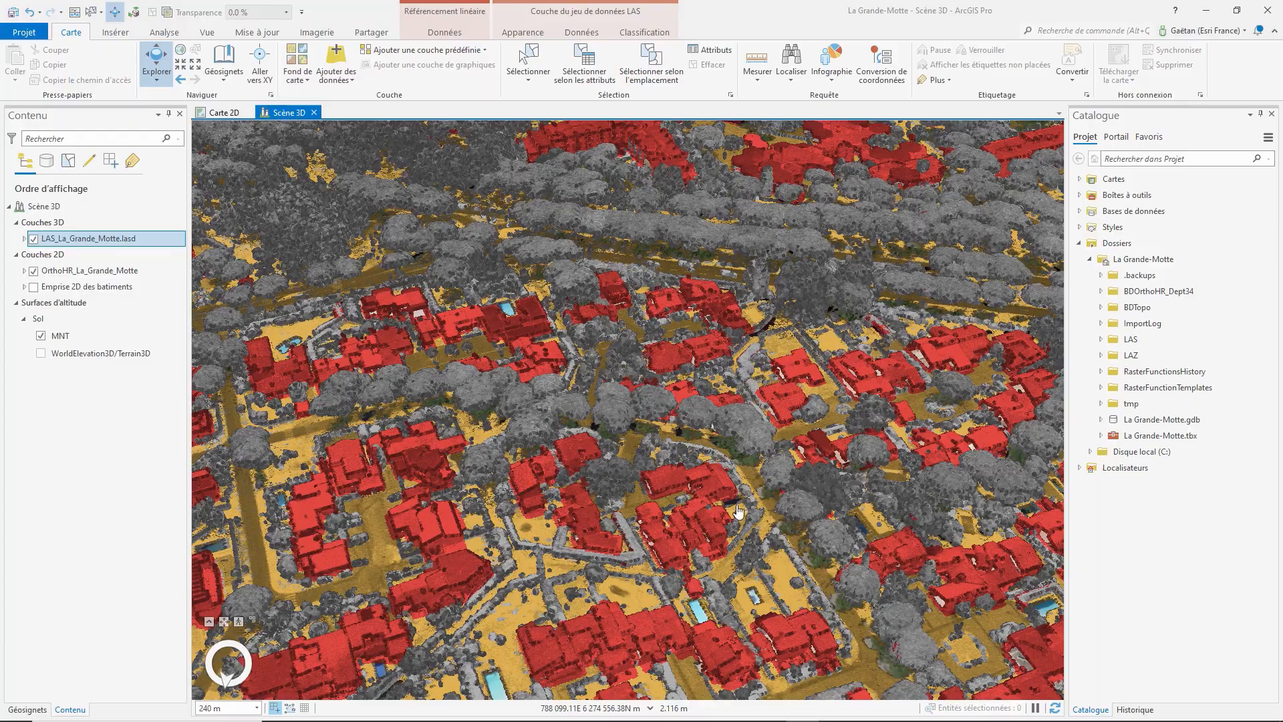
Filter the LAS_La_Grande_Motte.lasd layer to hide the points with classification code 2 Sol.
middle_click_drag(562, 510, 480, 570)
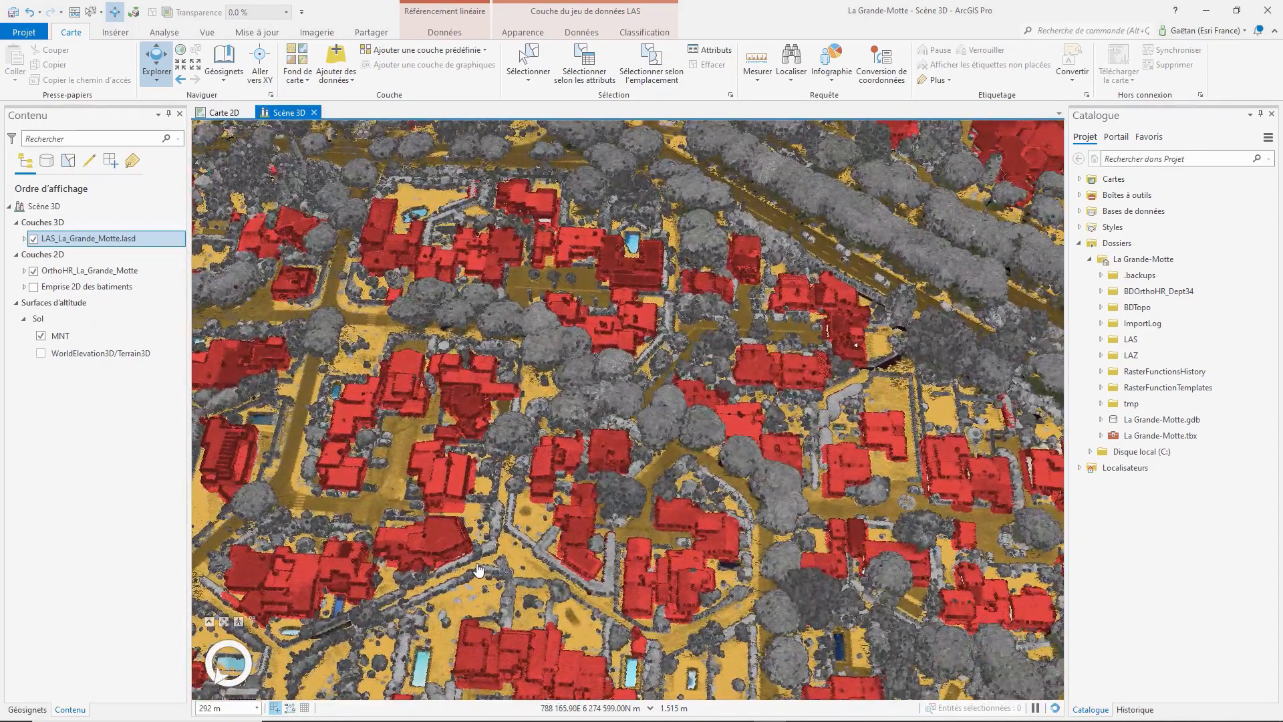
left_click_drag(289, 259, 578, 404)
scroll(529, 434, "up", 5)
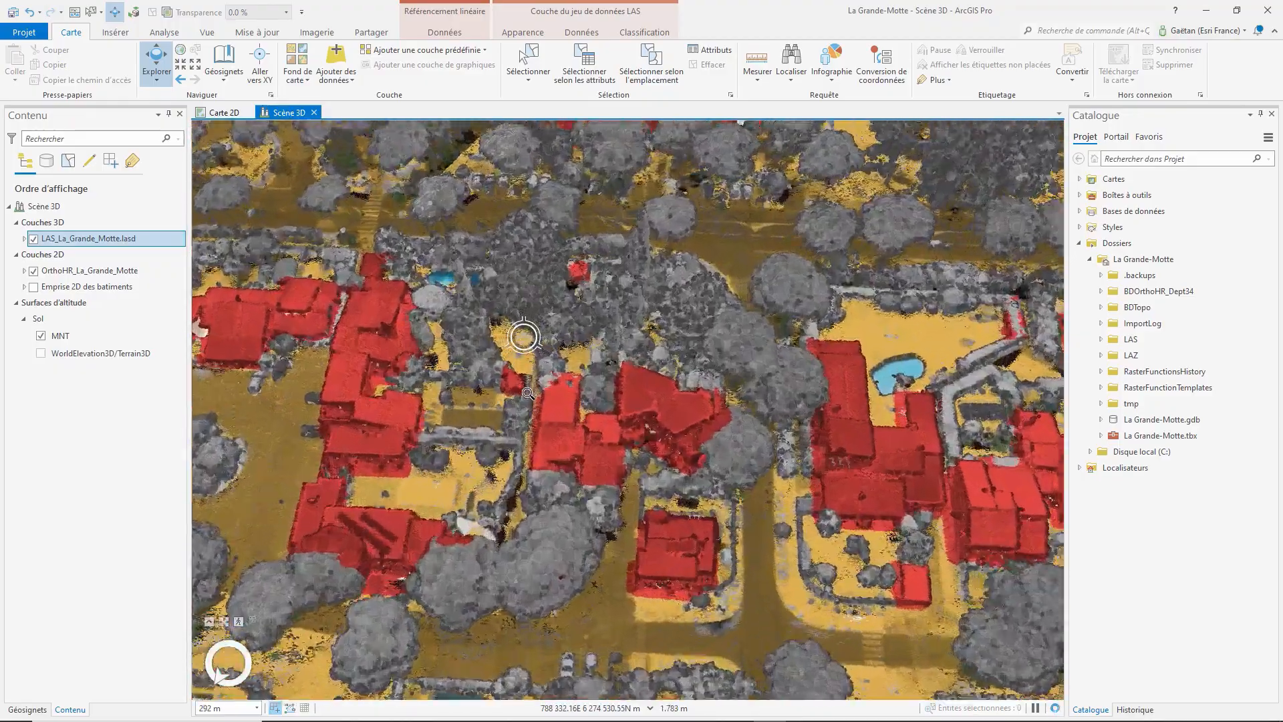
right_click_drag(529, 434, 535, 453)
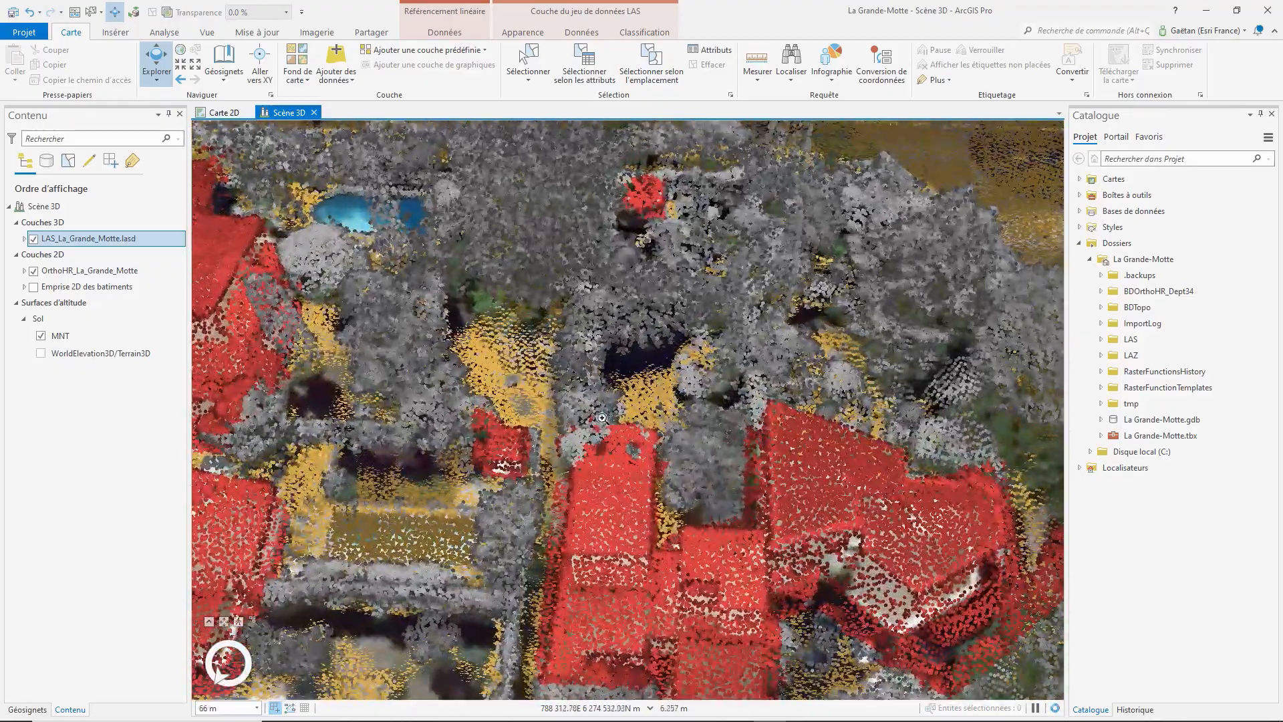
middle_click_drag(634, 424, 867, 368)
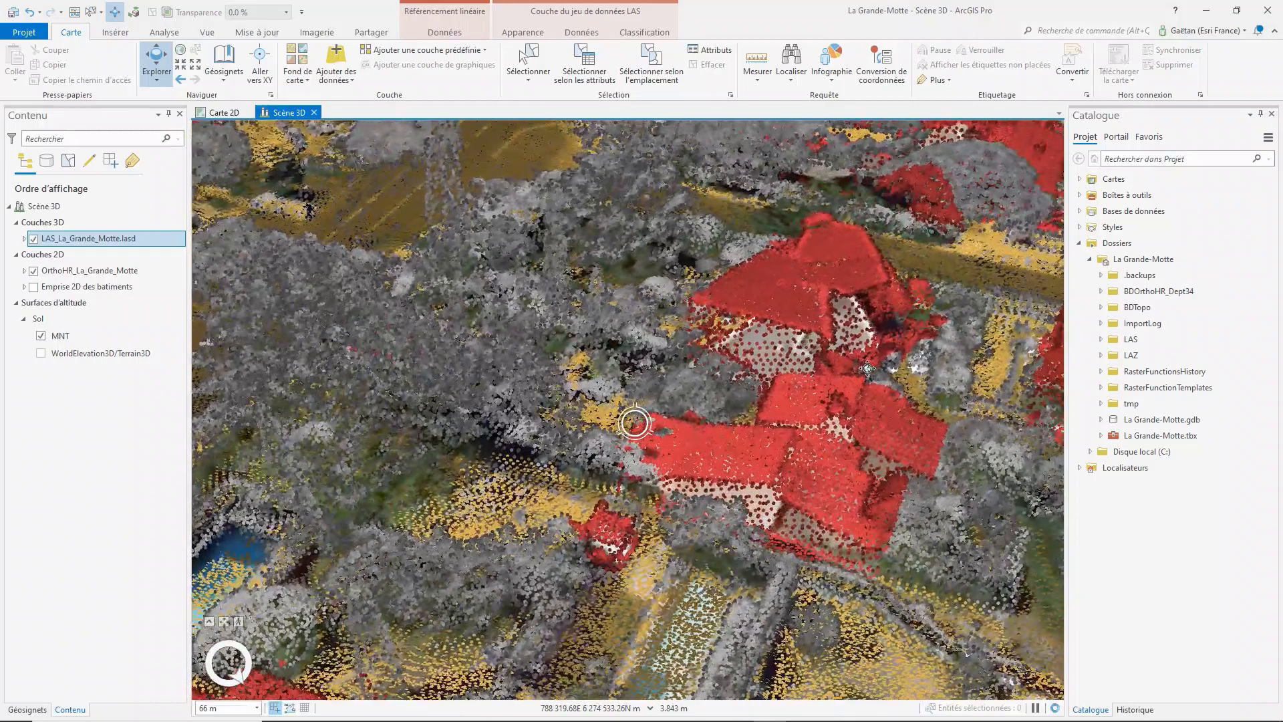
left_click_drag(947, 275, 821, 451)
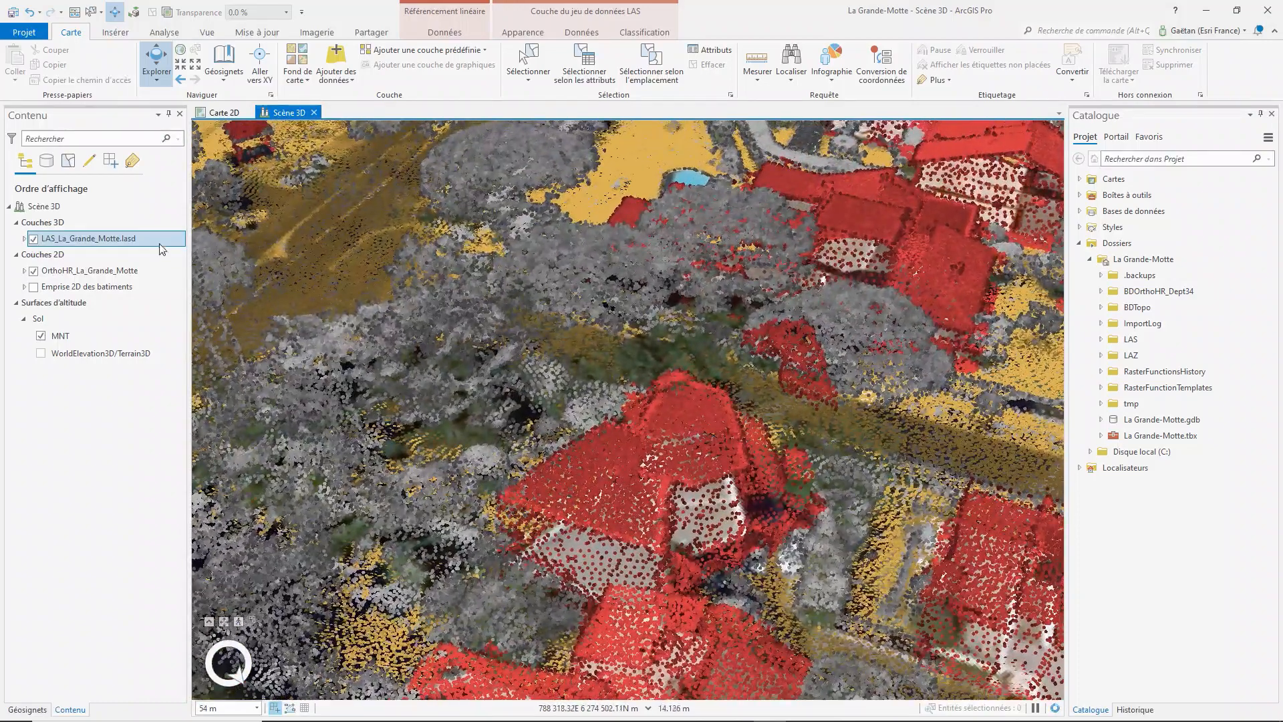
right_click(119, 238)
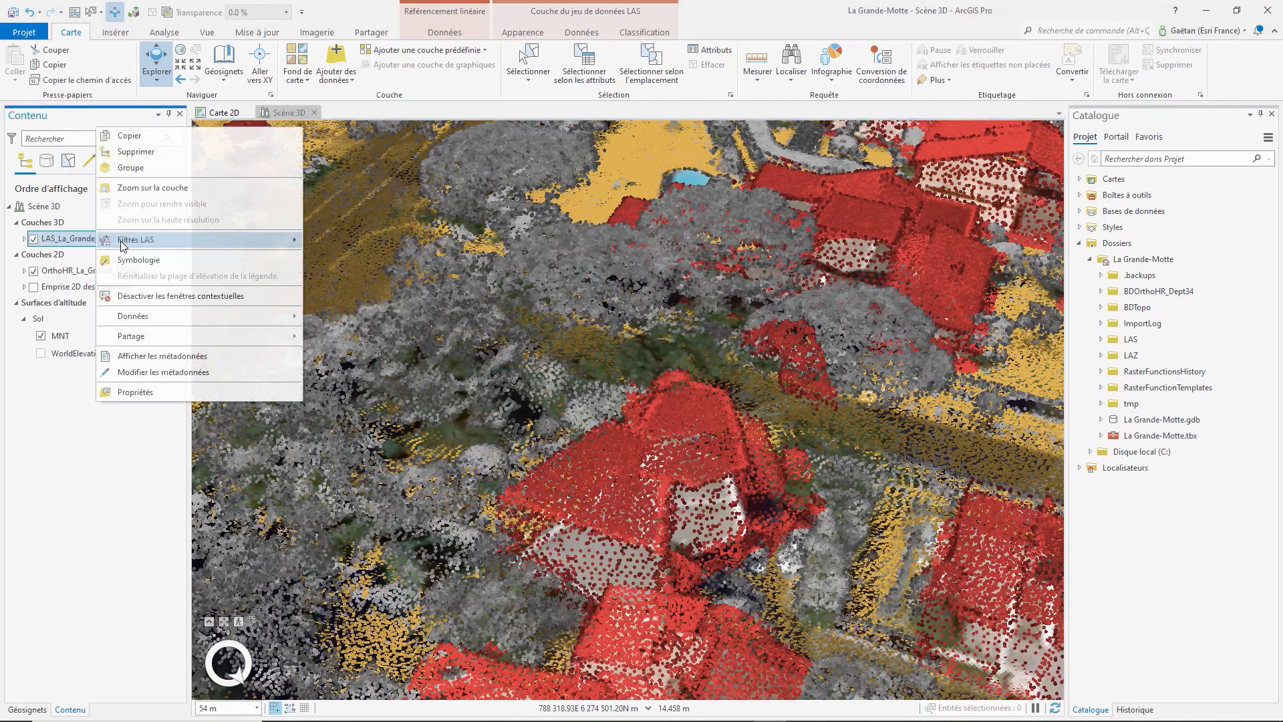
left_click(162, 391)
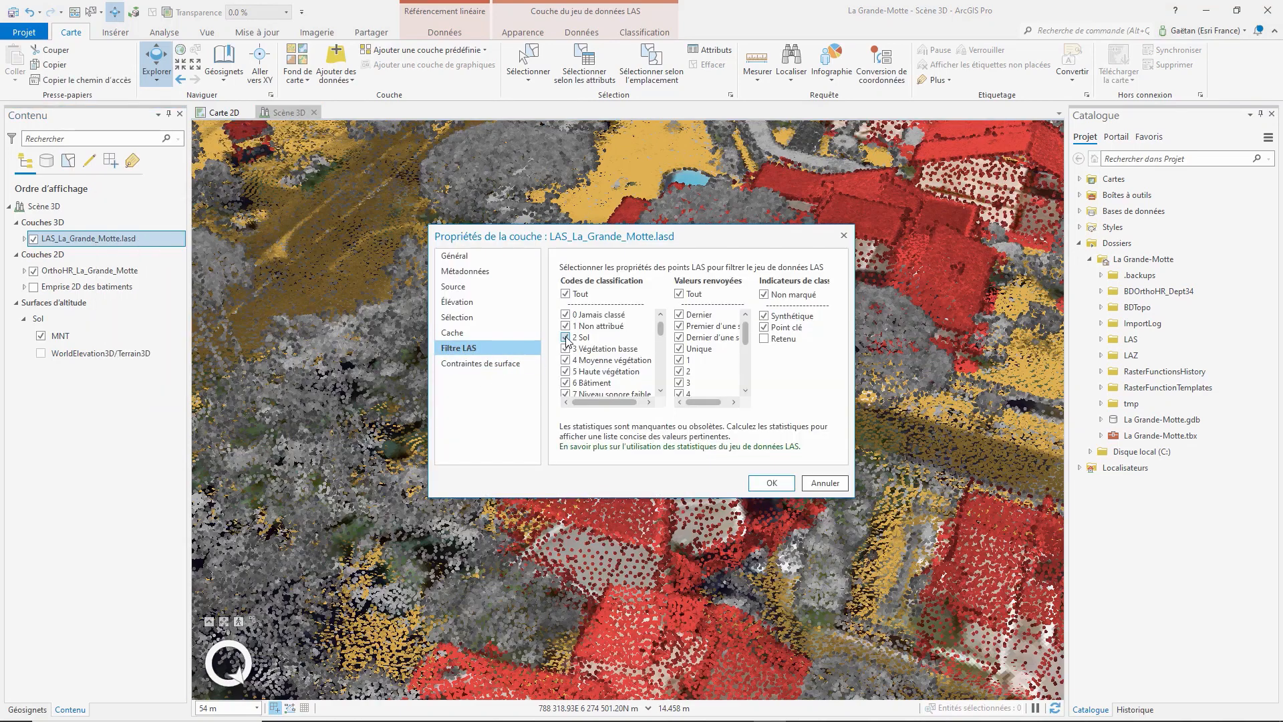
left_click(770, 483)
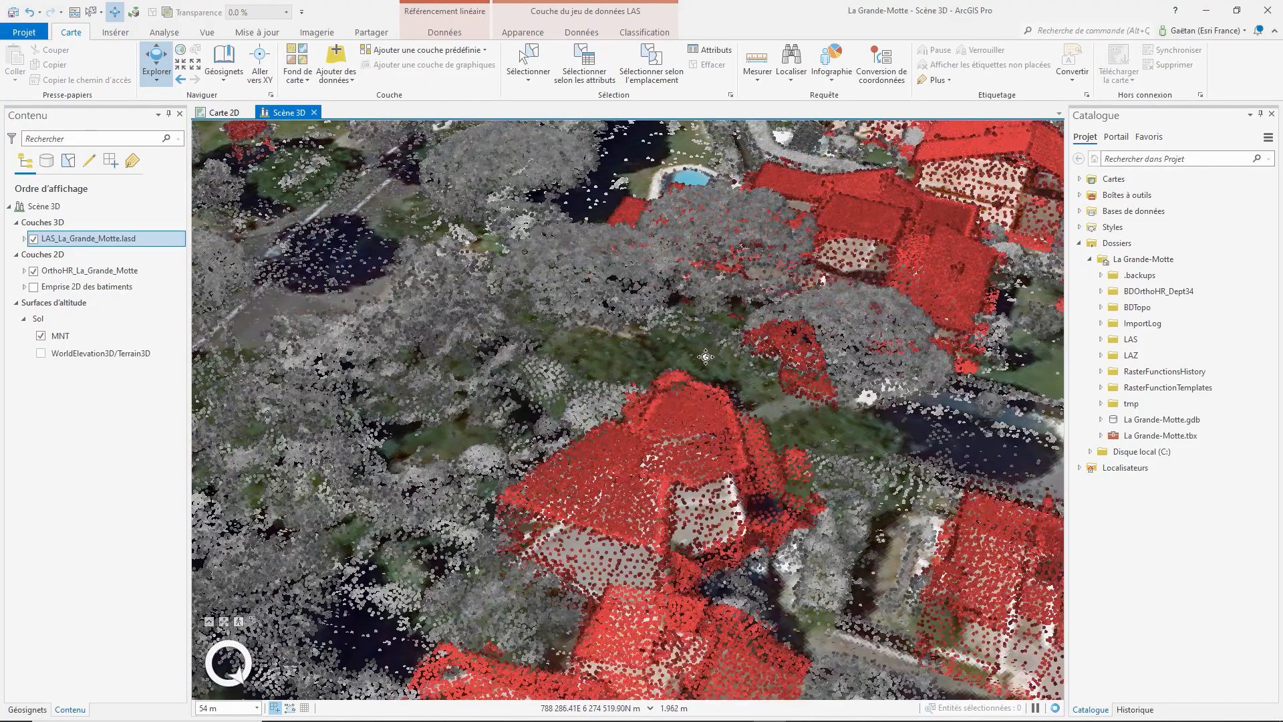
Select the misclassified red points over the tree beside the angular house roof and reclassify them as 1 Non attribué.
middle_click_drag(705, 357, 889, 449)
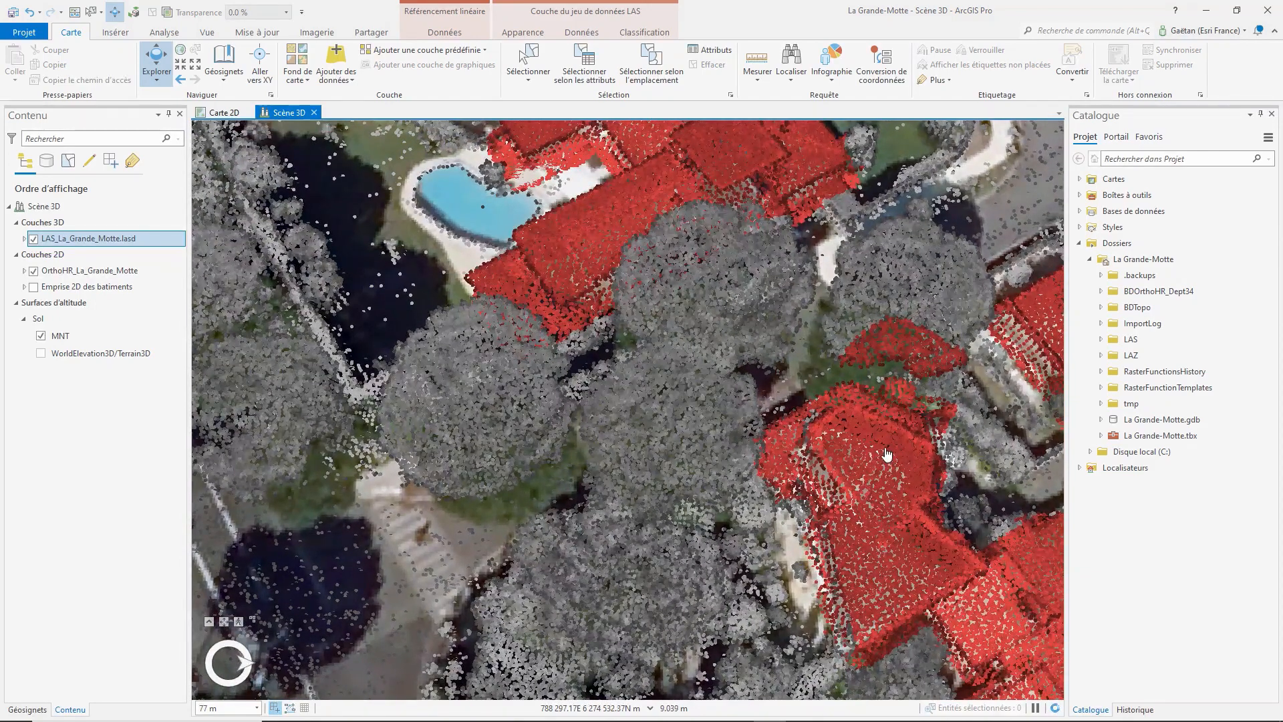
left_click(650, 32)
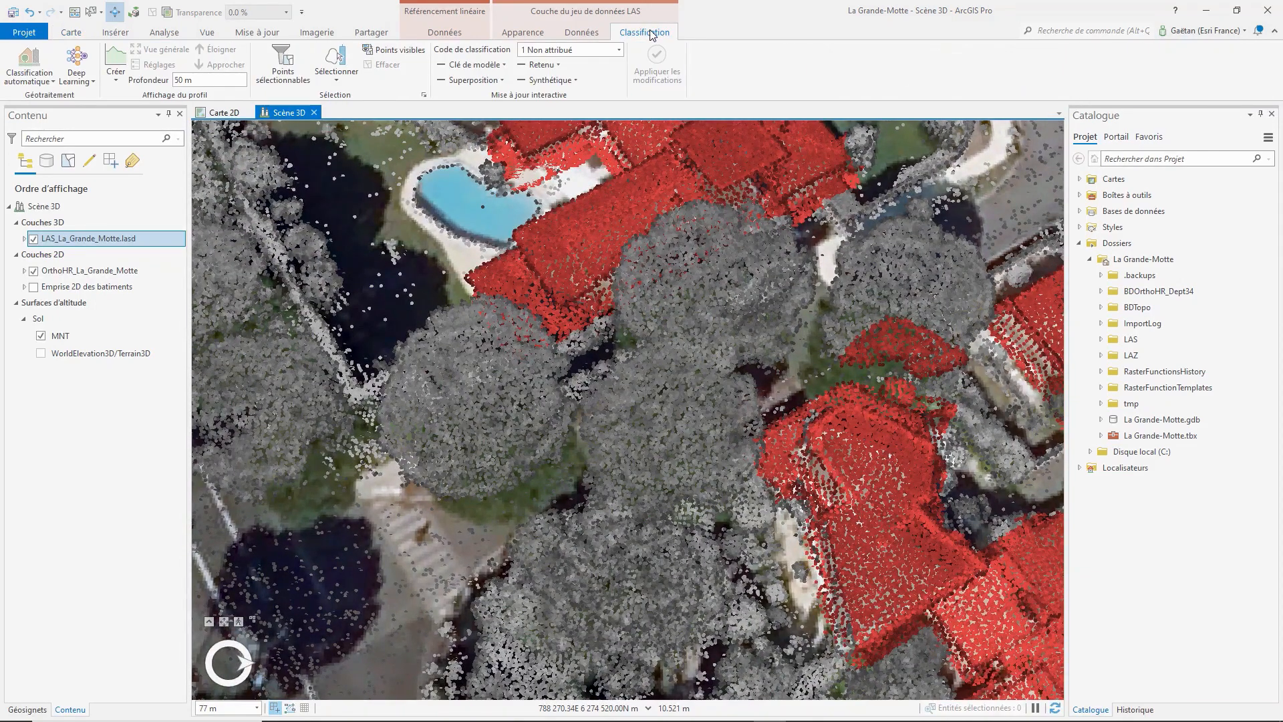
left_click(338, 66)
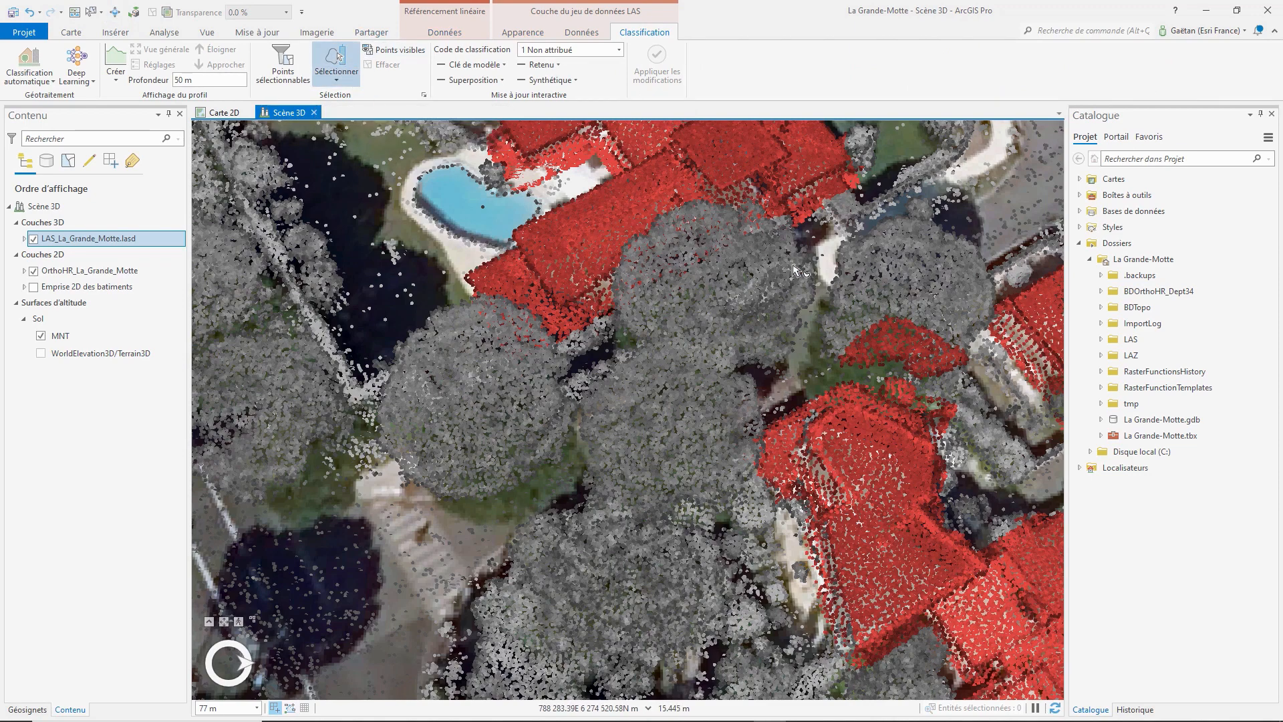
mouse_move(861, 381)
left_mouse_down()
mouse_move(955, 423)
mouse_move(979, 401)
mouse_move(973, 361)
mouse_move(909, 311)
mouse_move(842, 306)
mouse_move(805, 354)
left_mouse_up()
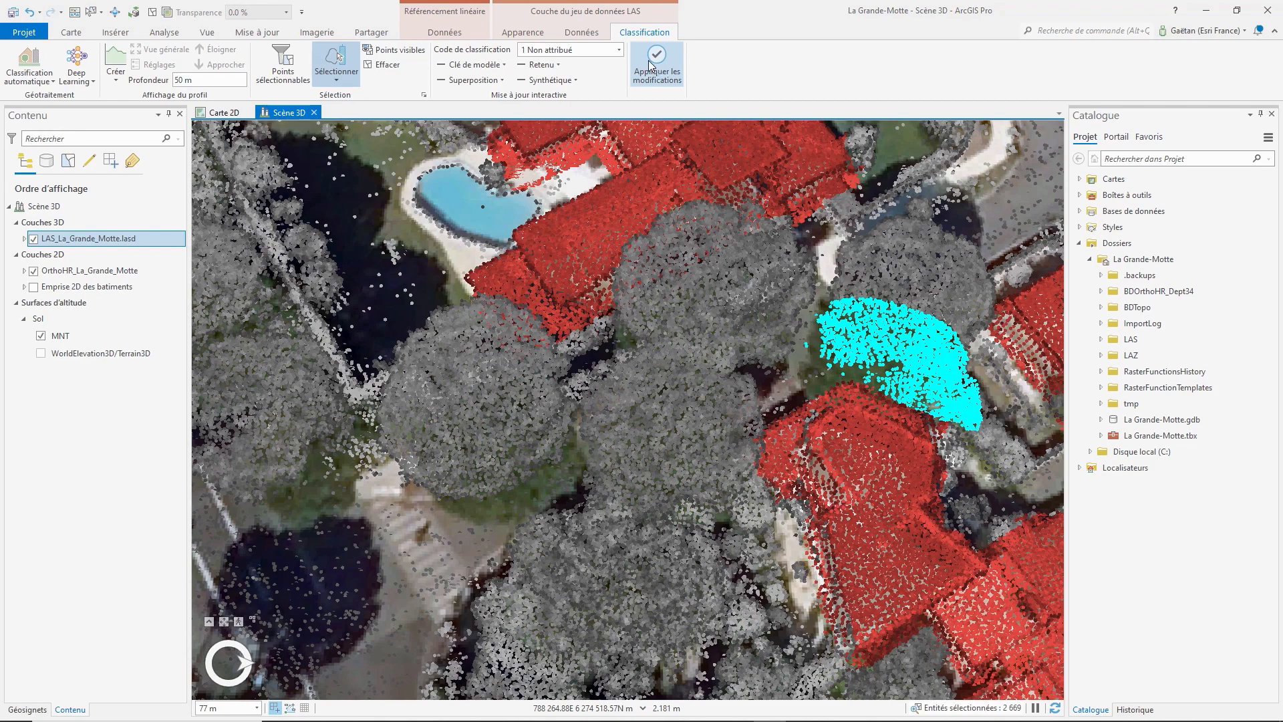
left_click(619, 50)
left_click(597, 70)
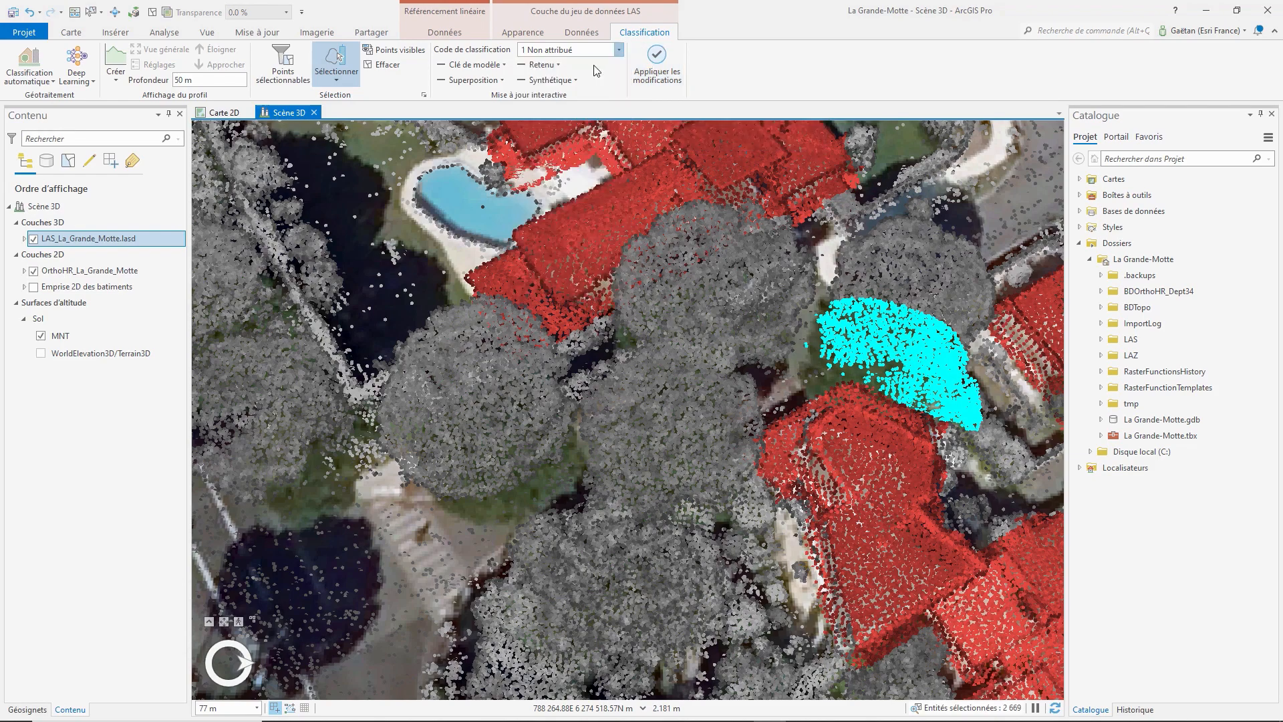
left_click(657, 61)
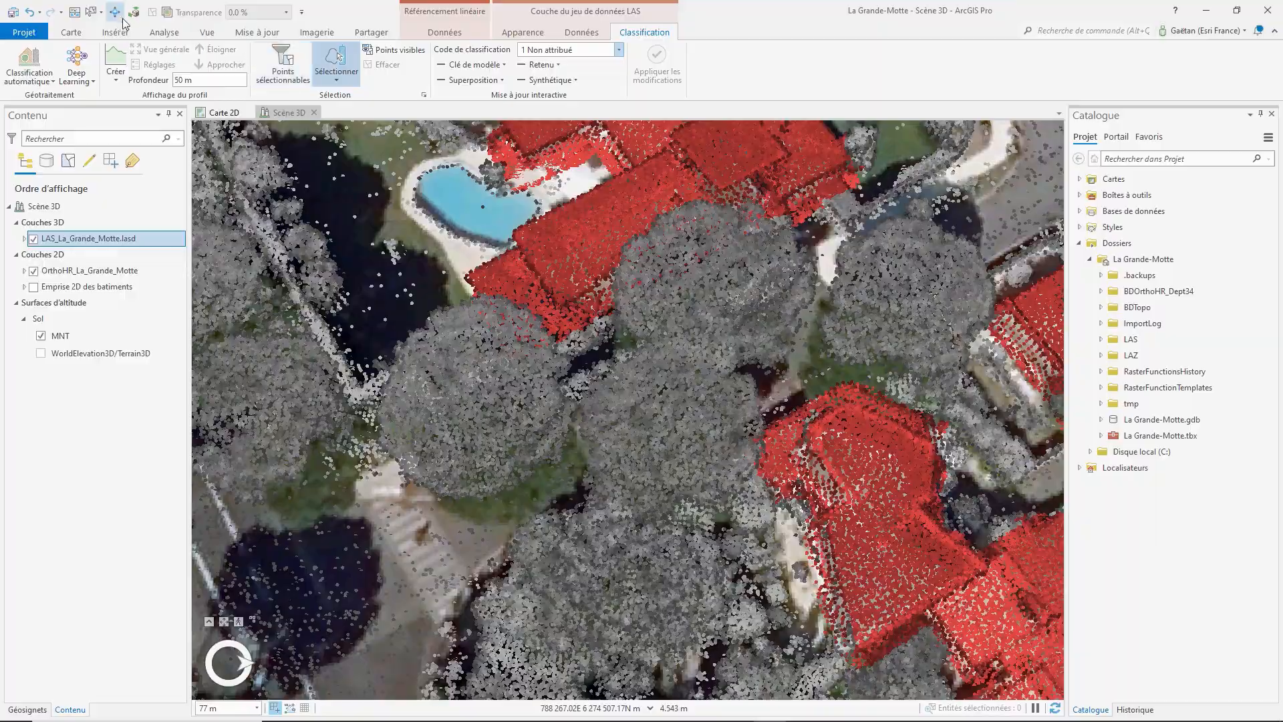
Select the misclassified building points along the edge of the small roof near the parking area, plus the patch beside its opposite side.
left_click(114, 12)
middle_click_drag(735, 561, 694, 342)
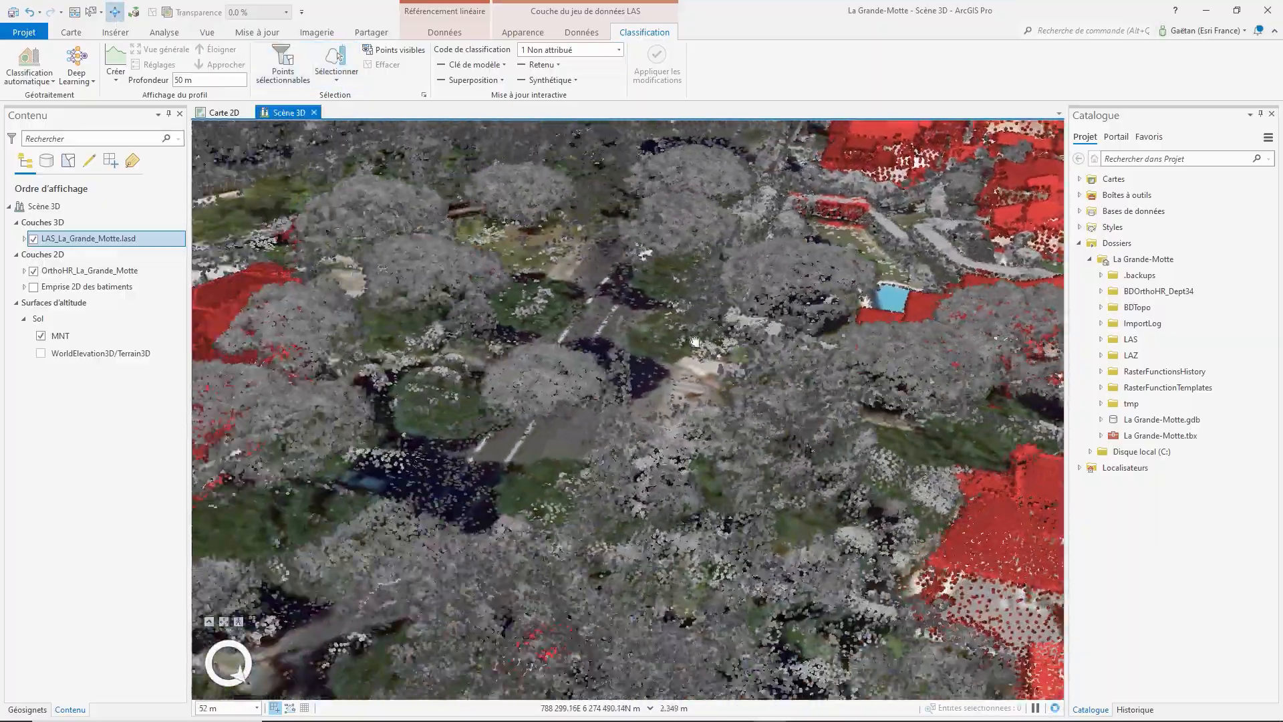
left_click_drag(695, 341, 916, 234)
scroll(833, 413, "down", 3)
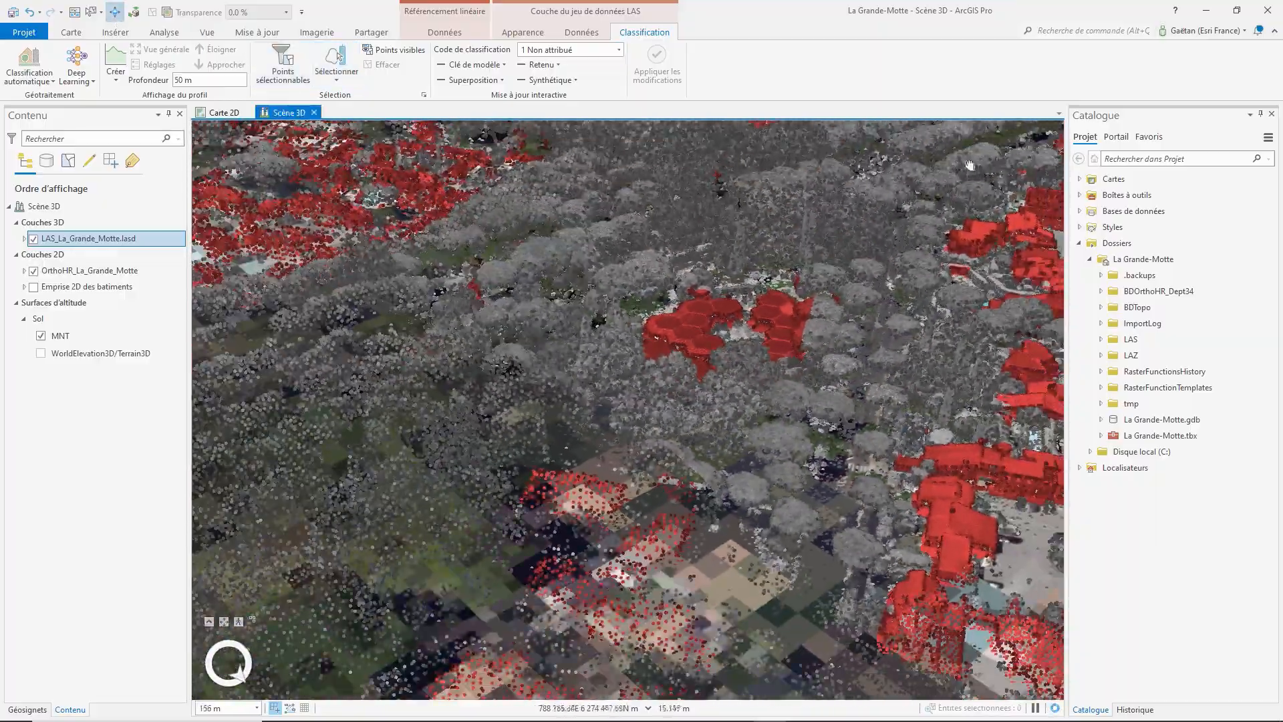
left_click_drag(970, 166, 475, 444)
scroll(880, 298, "up", 3)
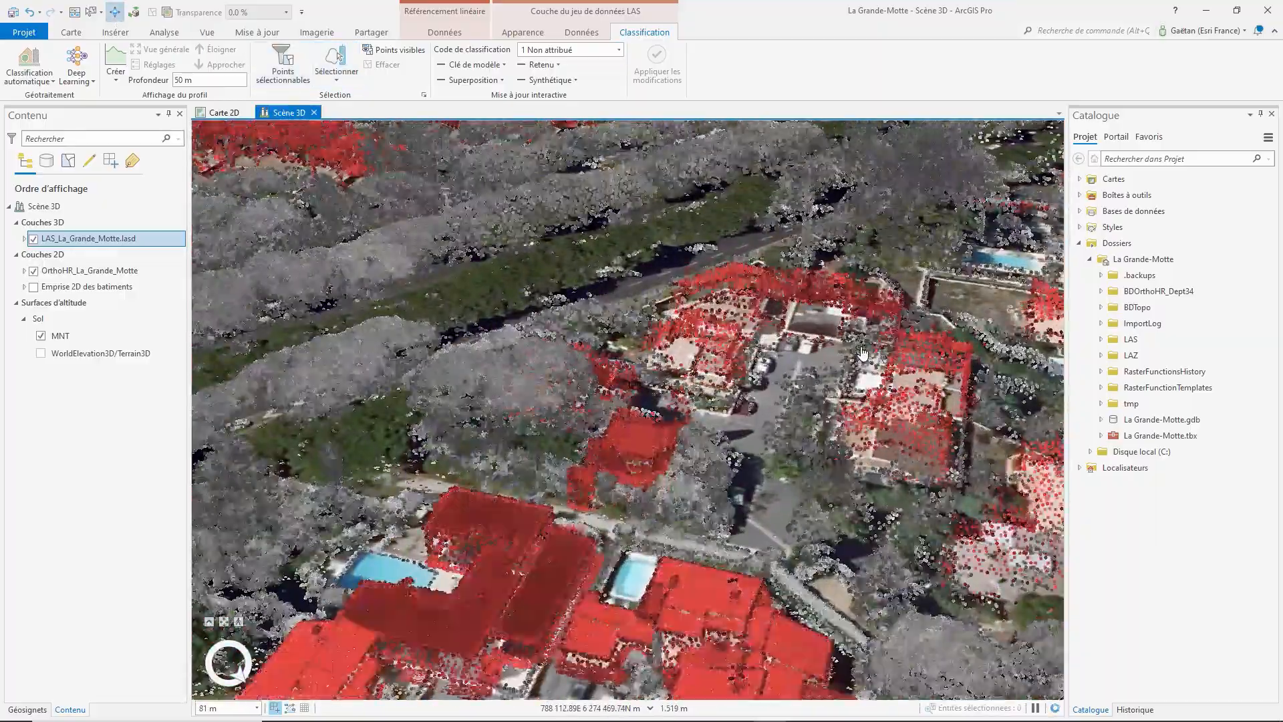
scroll(664, 435, "up", 2)
middle_click_drag(707, 480, 656, 510)
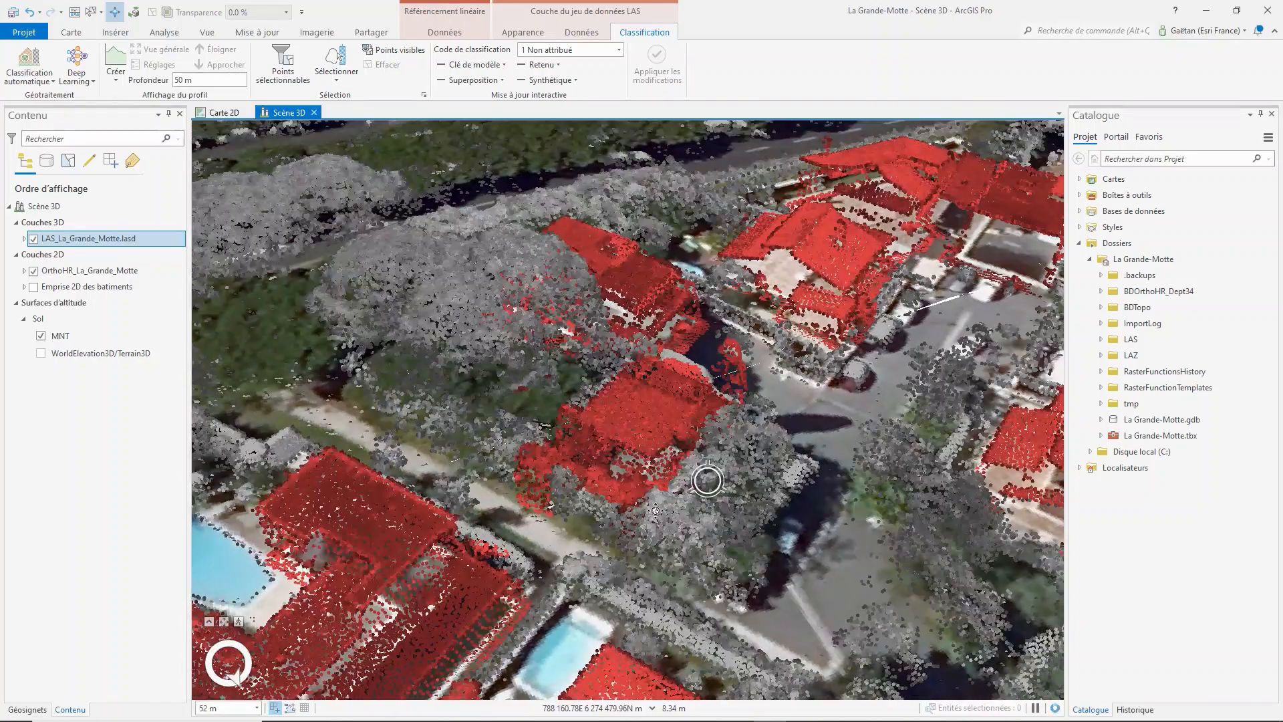
left_click(343, 62)
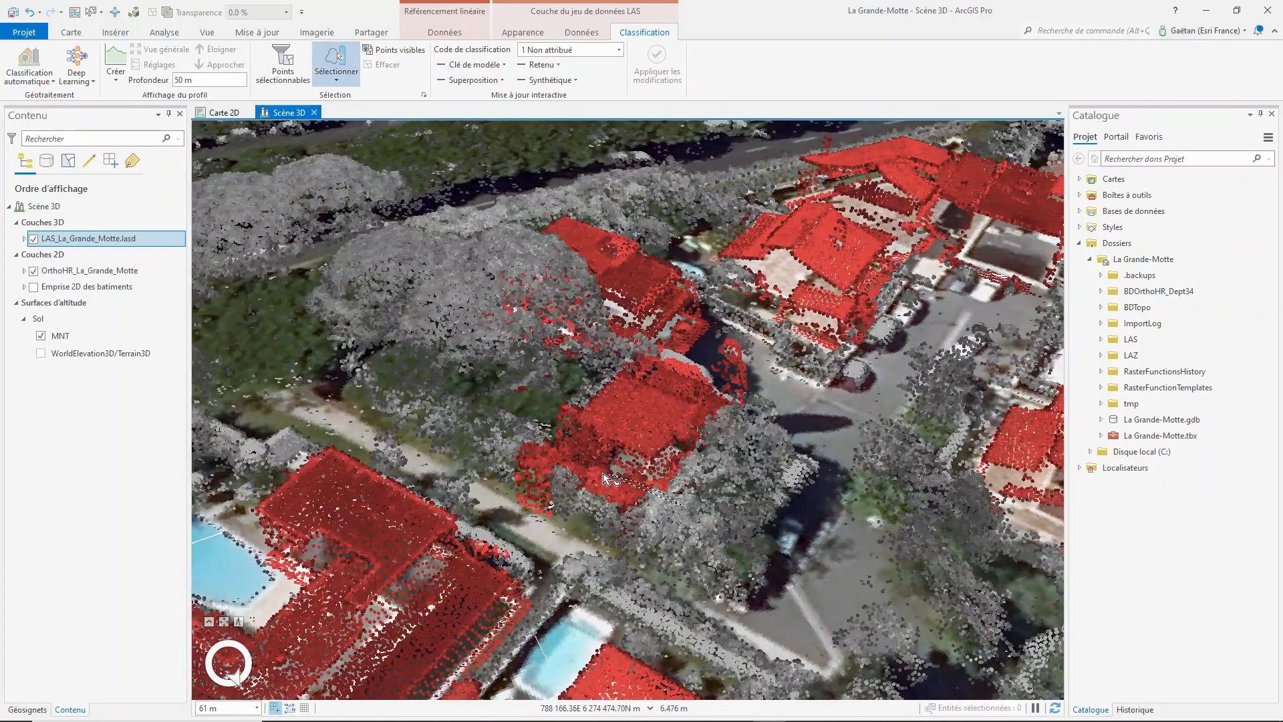
mouse_move(605, 478)
left_mouse_down()
mouse_move(528, 435)
mouse_move(504, 486)
mouse_move(565, 549)
left_mouse_up()
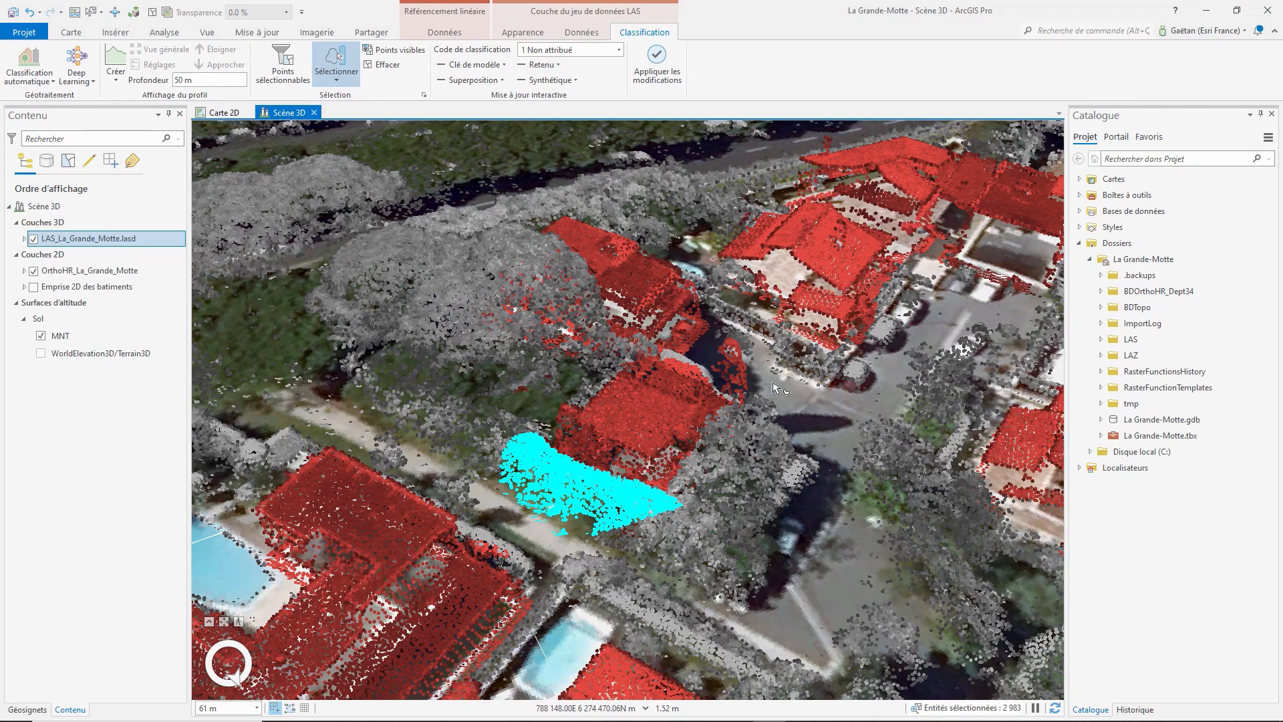
mouse_move(746, 349)
left_mouse_down()
mouse_move(714, 355)
mouse_move(723, 388)
mouse_move(763, 417)
left_mouse_up()
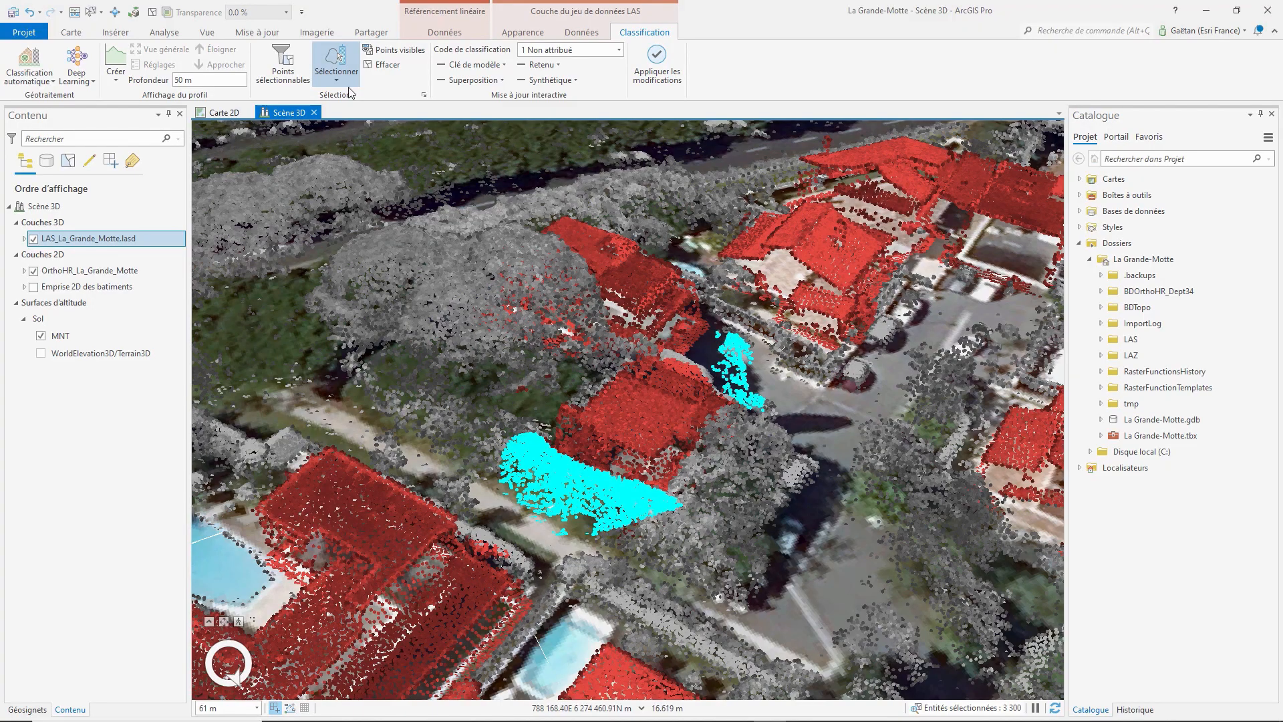
Add the red vegetation points along the neighbouring roof's tree-side edge to the selection and reclassify all selected points as 1 Non attribué.
left_click(114, 12)
middle_click_drag(655, 456, 480, 487)
left_click_drag(804, 408, 660, 495)
middle_click_drag(660, 495, 489, 512)
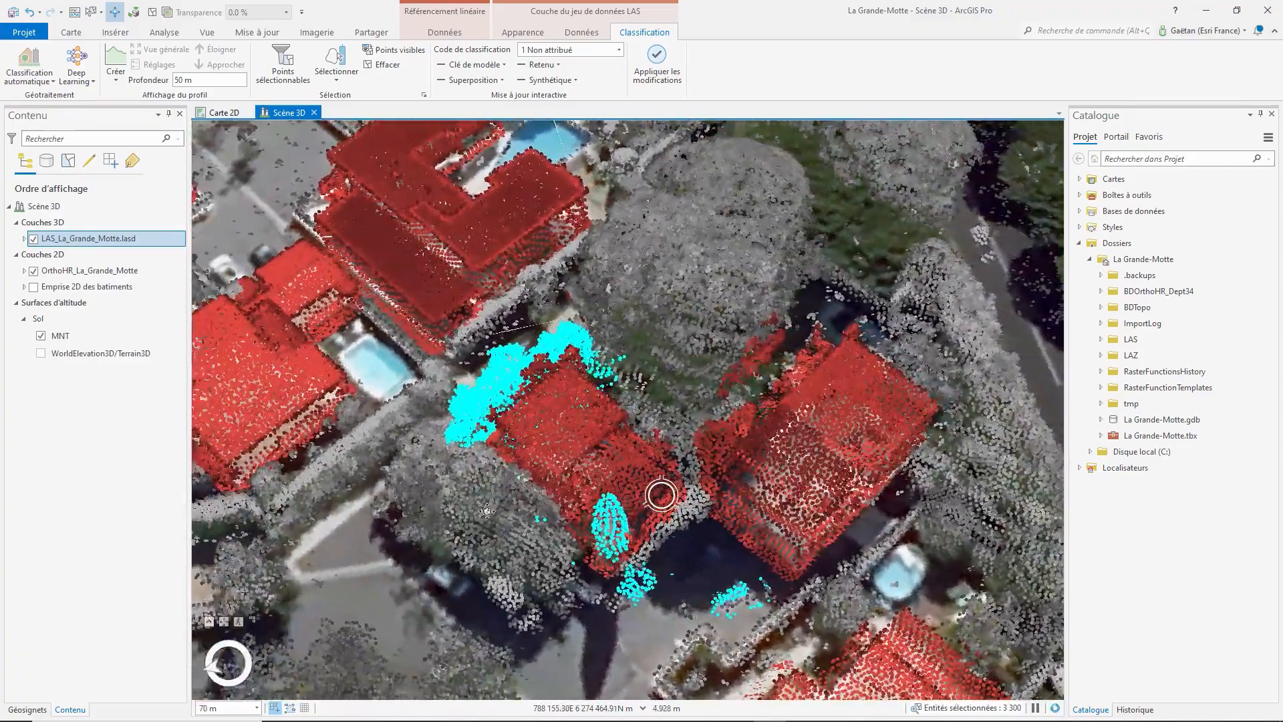
scroll(732, 477, "down", 2)
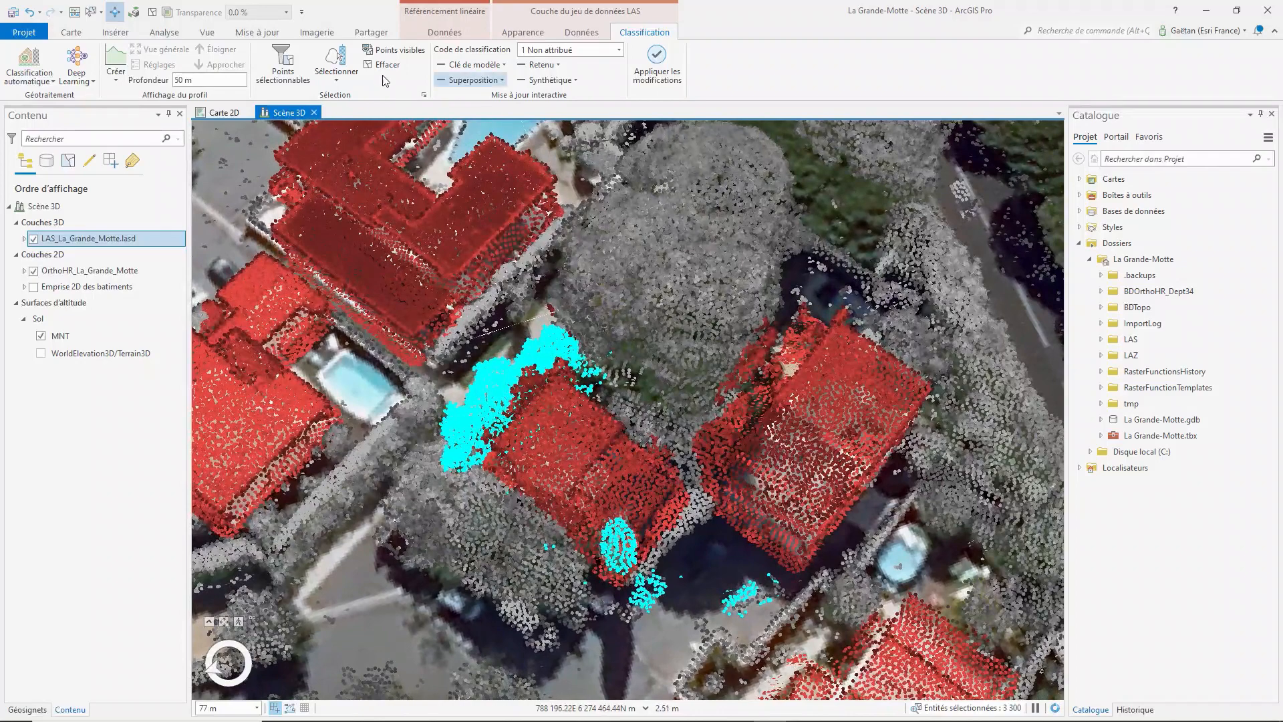
left_click(336, 83)
left_click(344, 131)
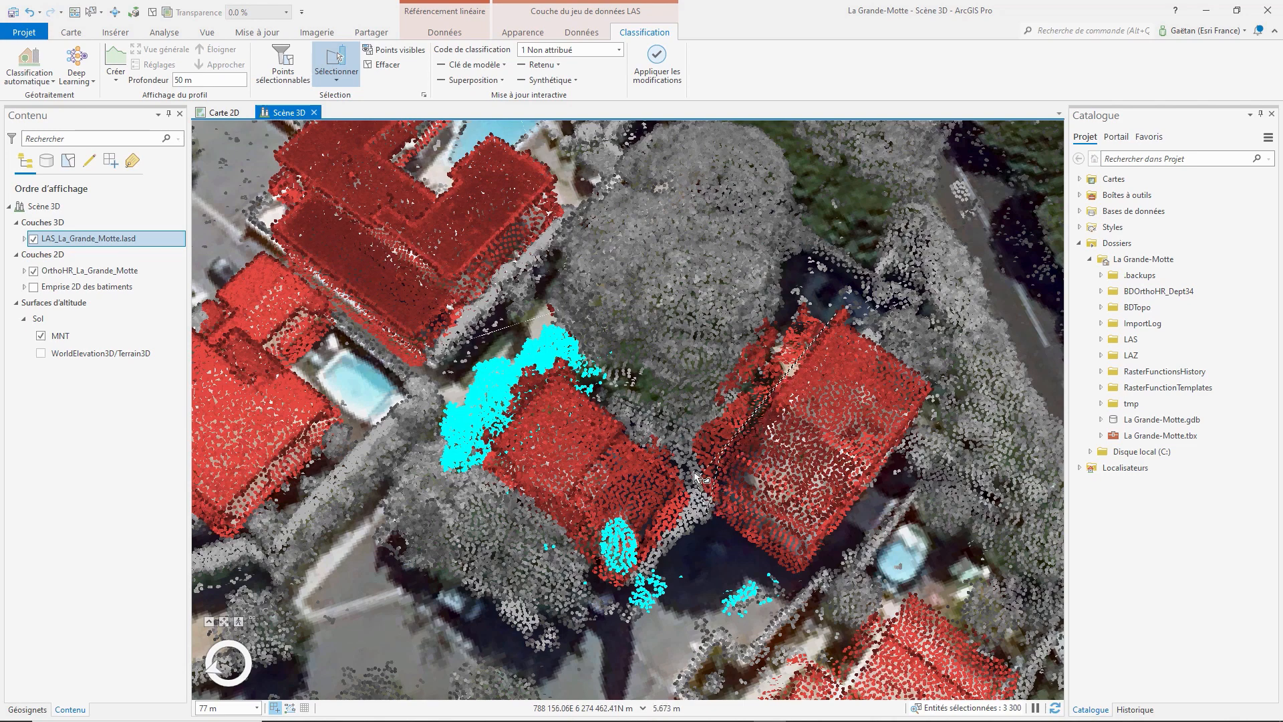
left_click(689, 435)
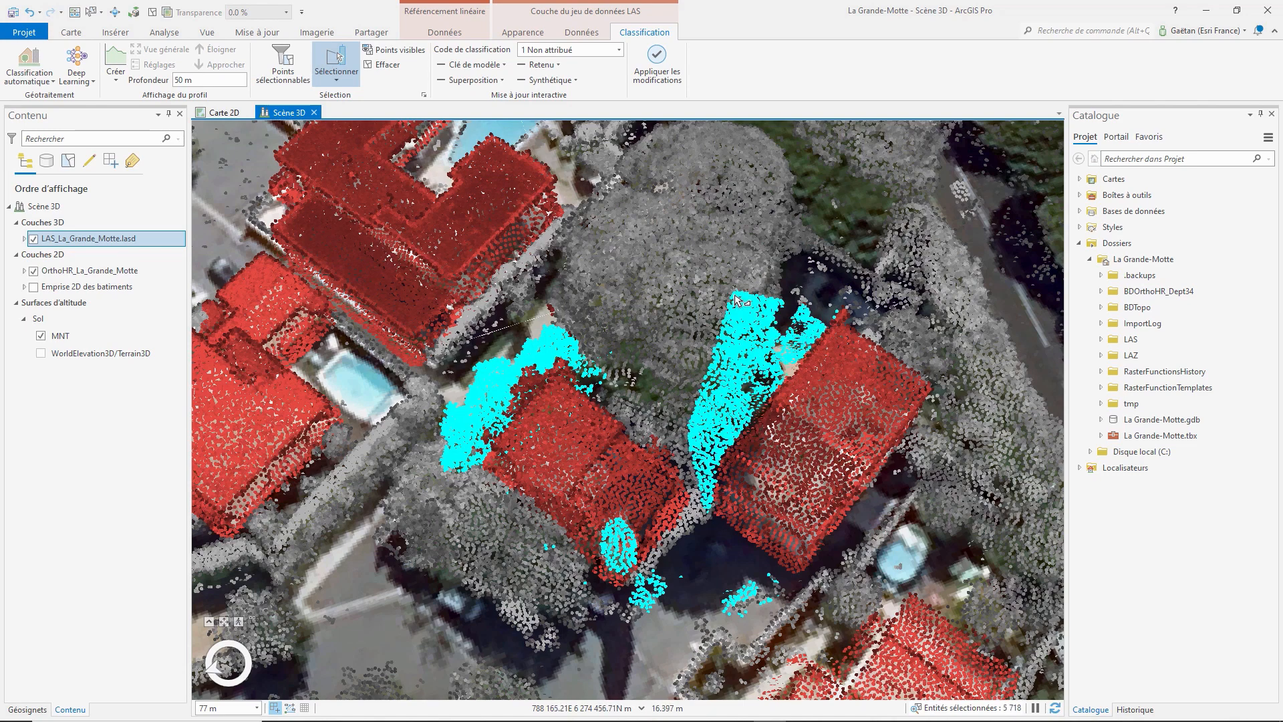
left_click(657, 56)
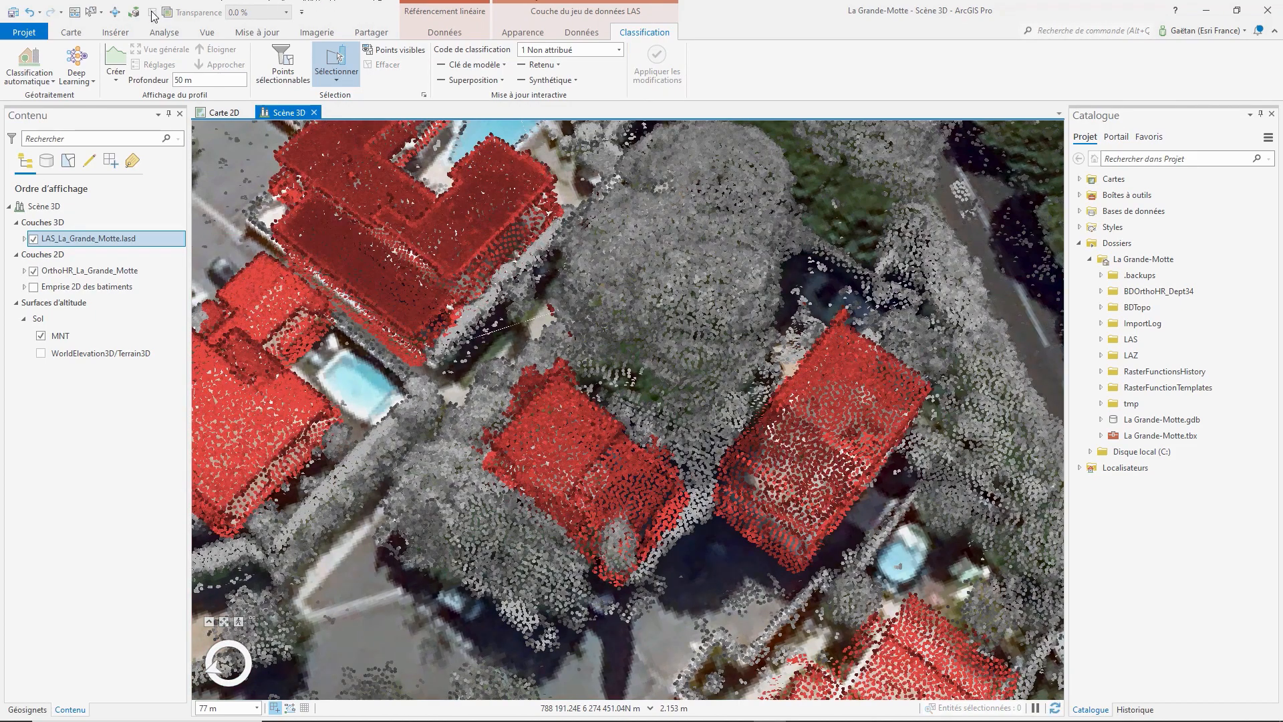
left_click(115, 12)
middle_click_drag(706, 564, 485, 544)
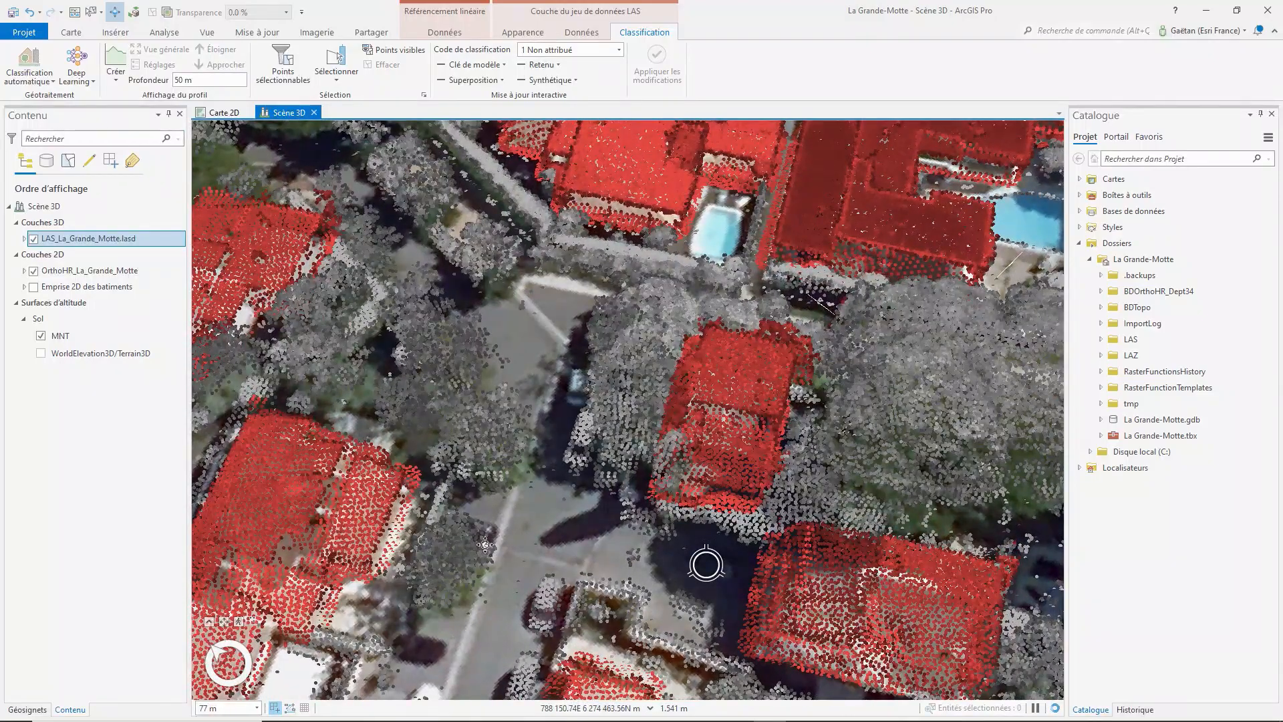
scroll(494, 412, "down", 10)
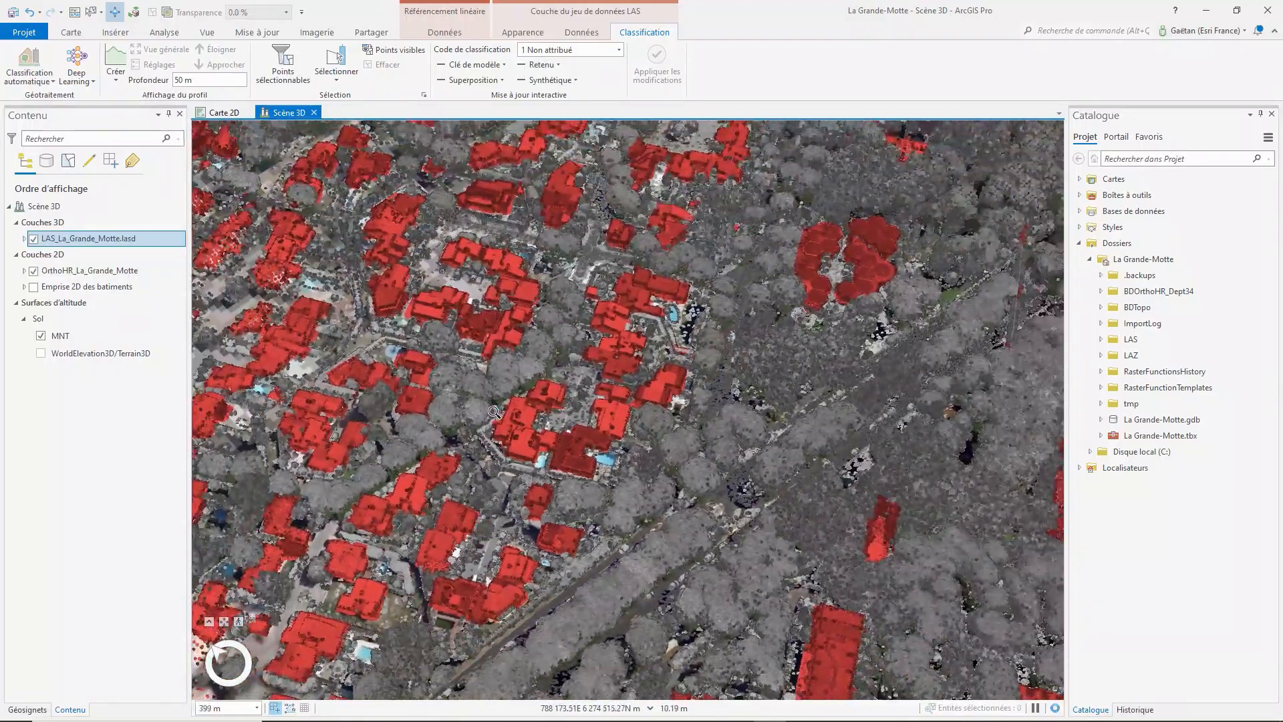
Switch to the Carte 2D map and open the image classification wizard for the OrthoHR_La_Grande_Motte layer.
left_click(223, 115)
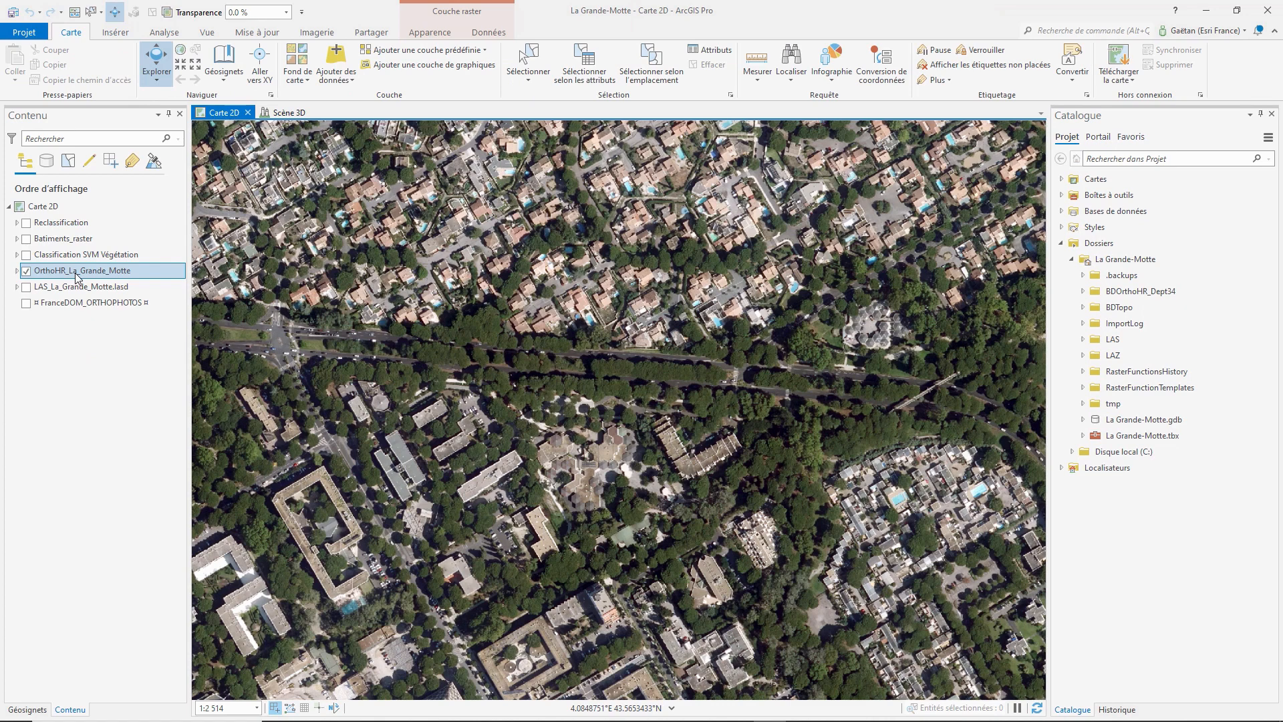
left_click(314, 35)
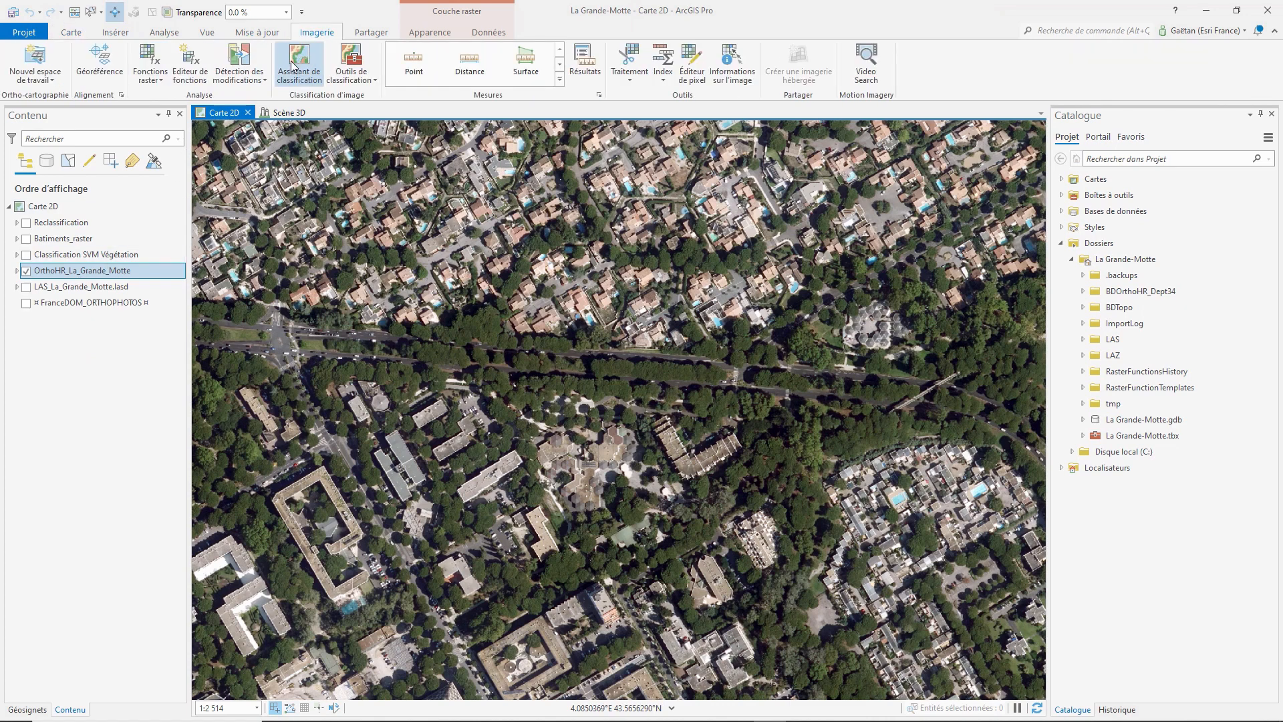
left_click(298, 61)
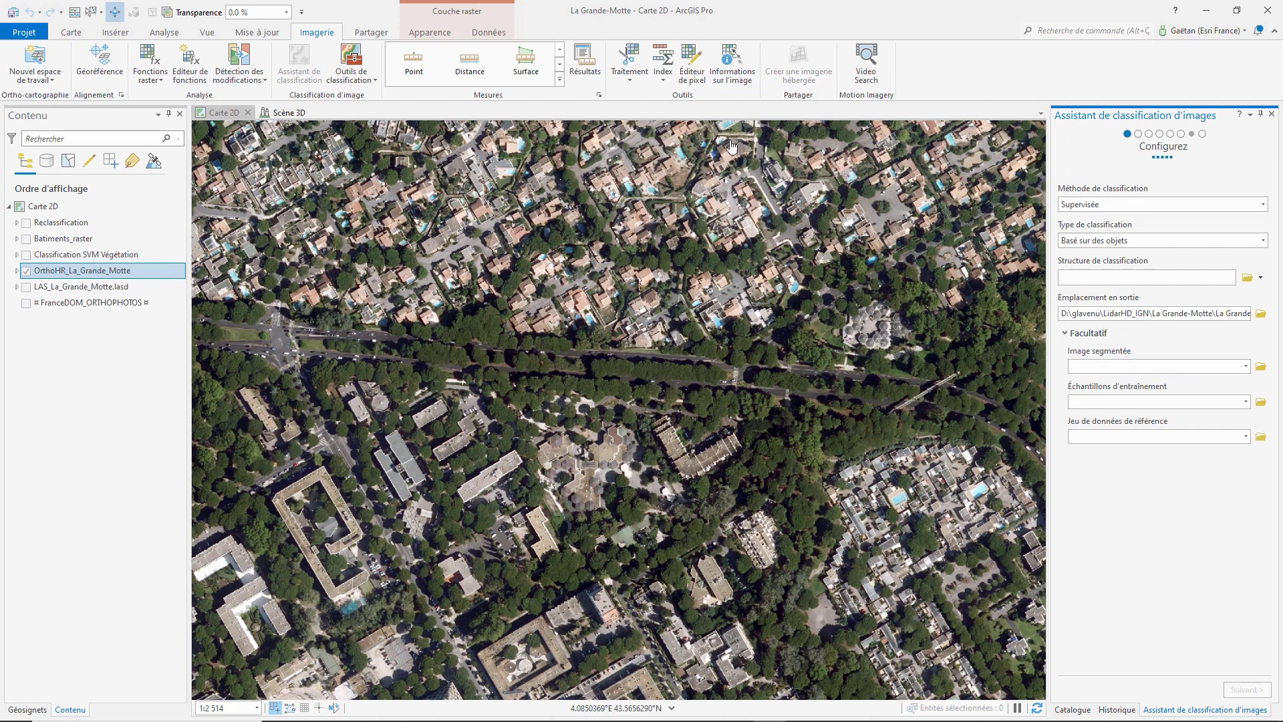
Keep the classification method as Supervisée and set the classification type to Basé sur des pixels.
left_click(1263, 194)
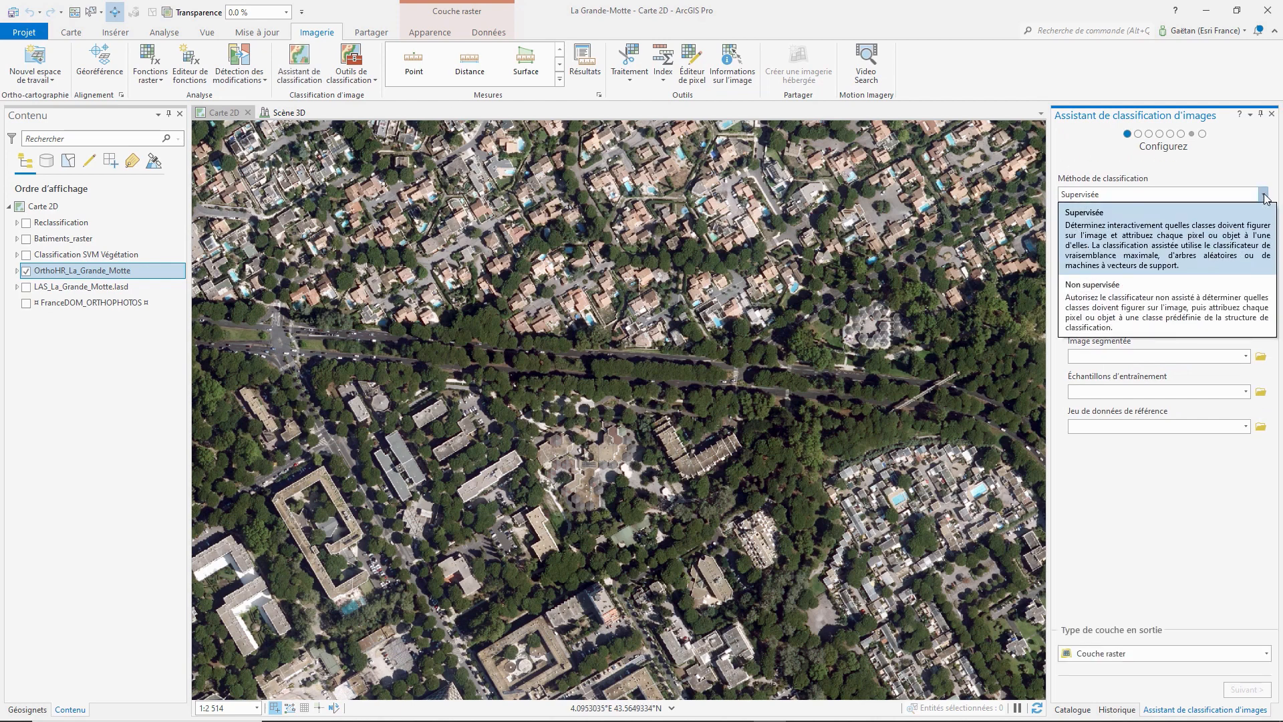
left_click(1263, 195)
left_click(1263, 230)
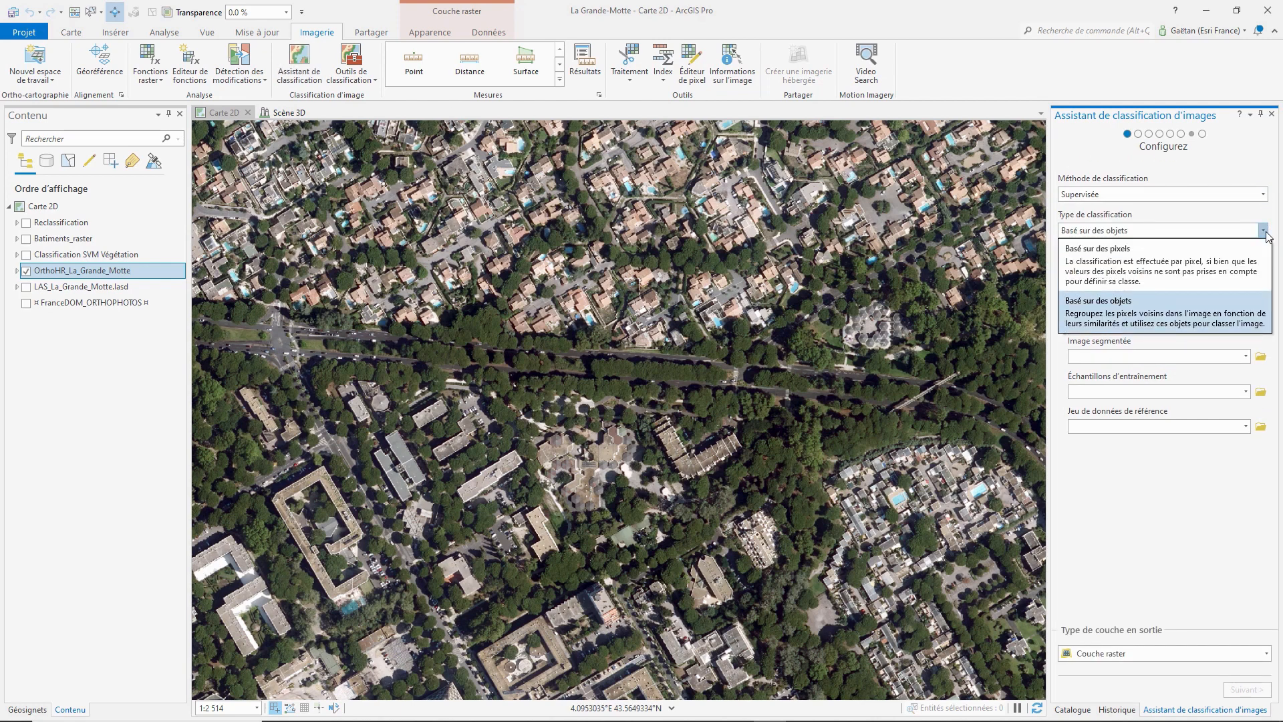
left_click(1260, 248)
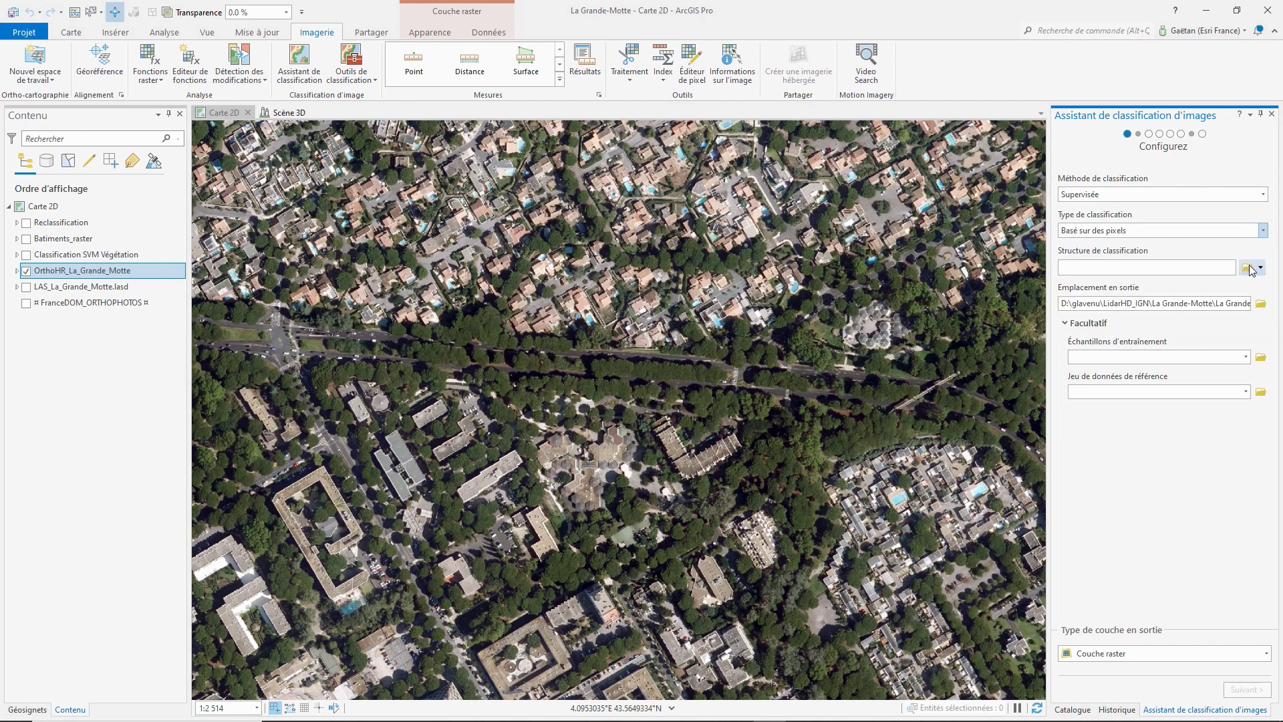
Load Classifivcation_Végétation.ecs from the La Grande-Motte project folder as the classification structure and continue to the training samples manager.
left_click(1246, 268)
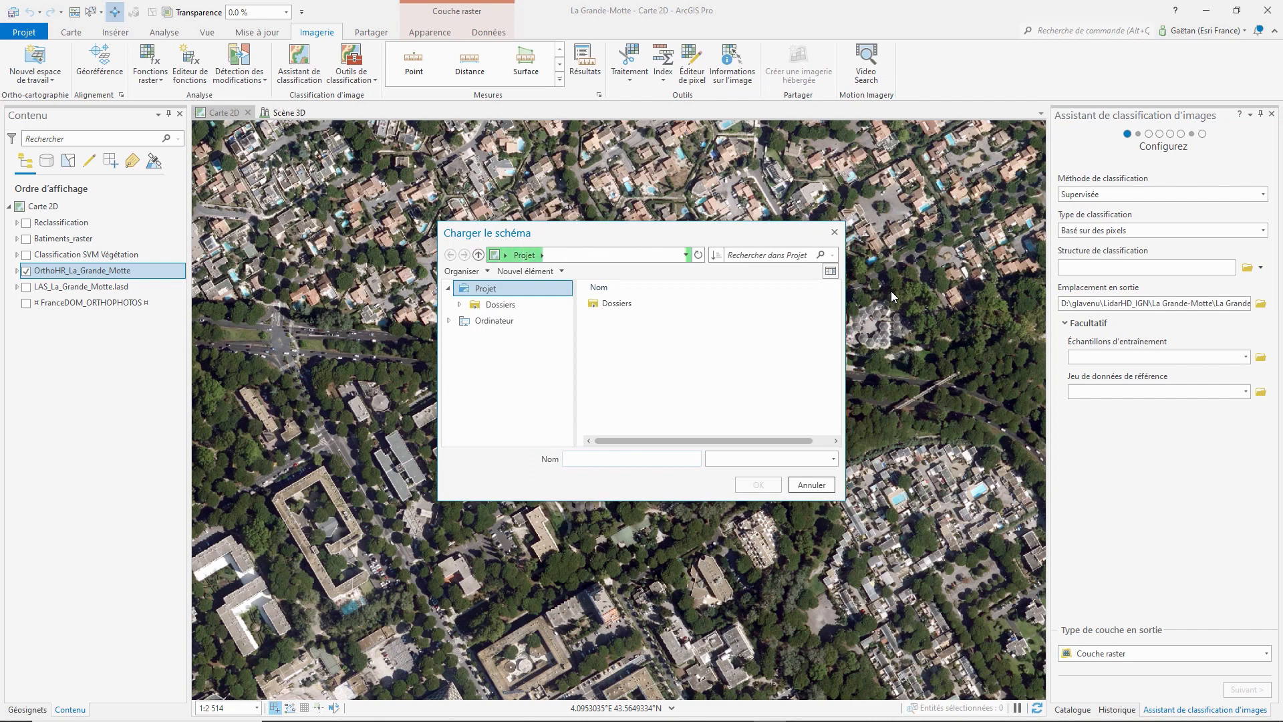
scroll(830, 338, "down", 1)
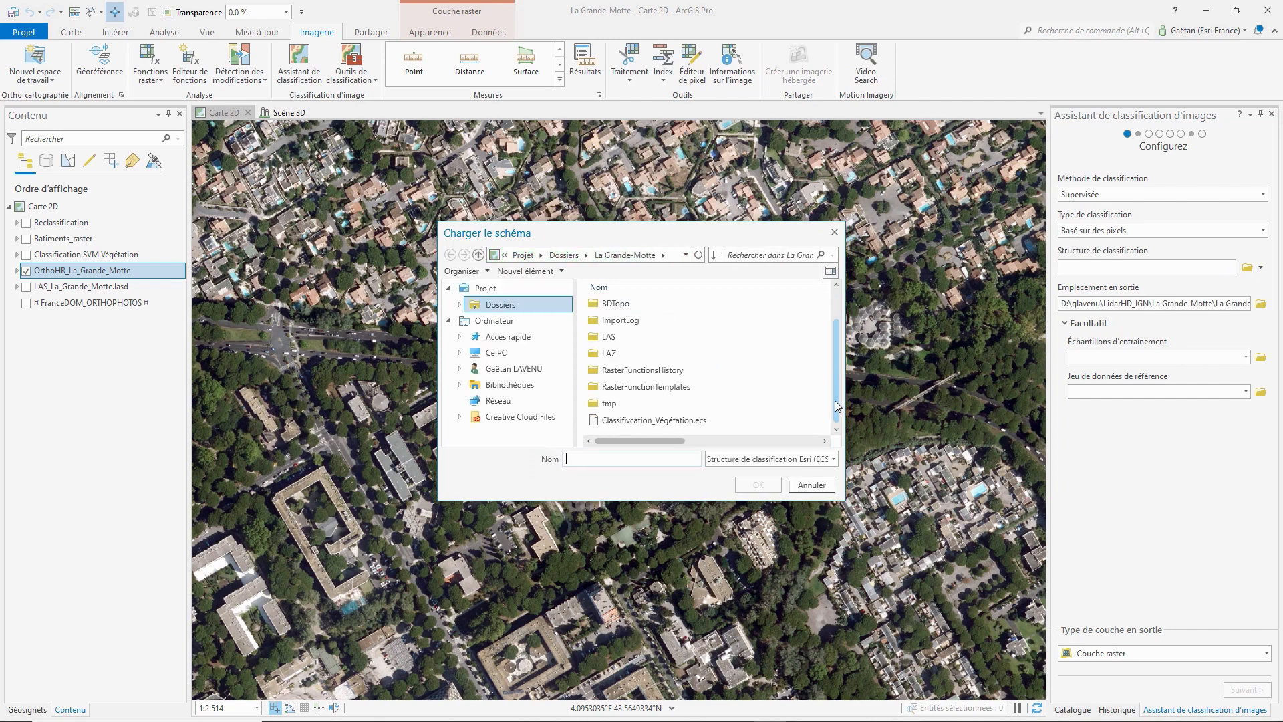
left_click(687, 418)
left_click(755, 485)
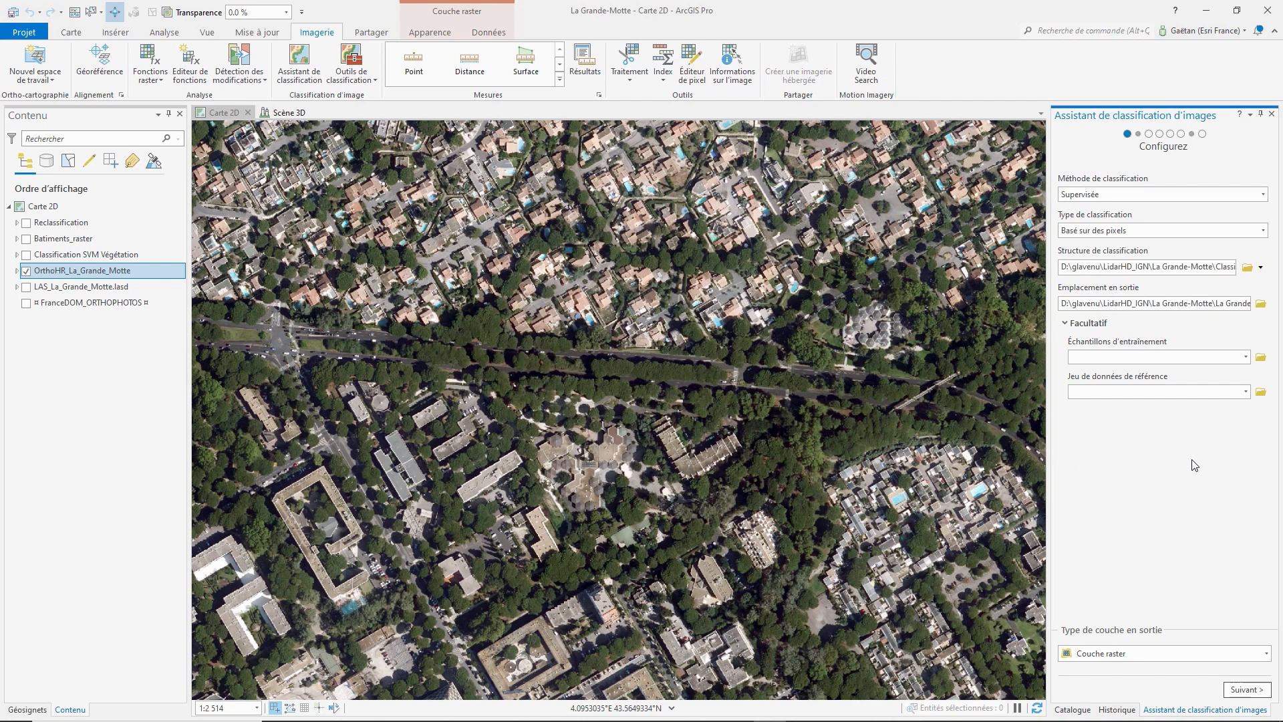
left_click(1236, 686)
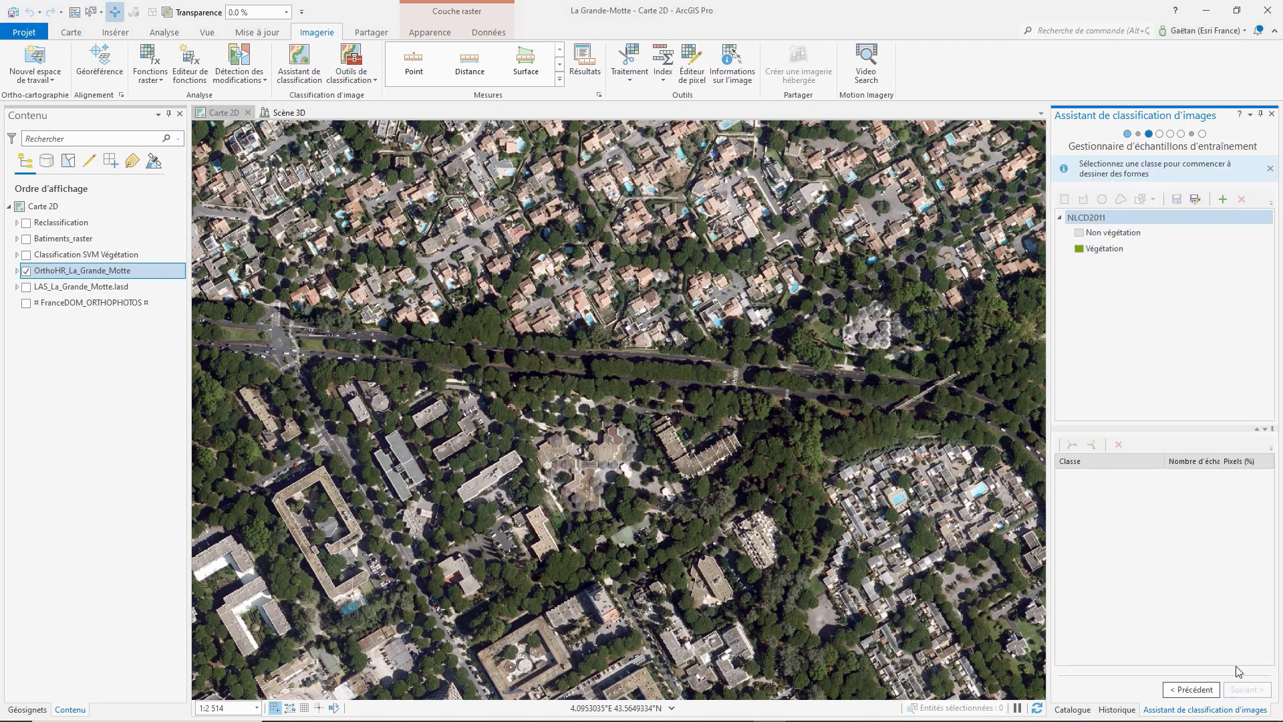
Draw five freehand Végétation training samples over tree areas beside the footbridge, along the main road and near the courtyard building.
left_click(1111, 255)
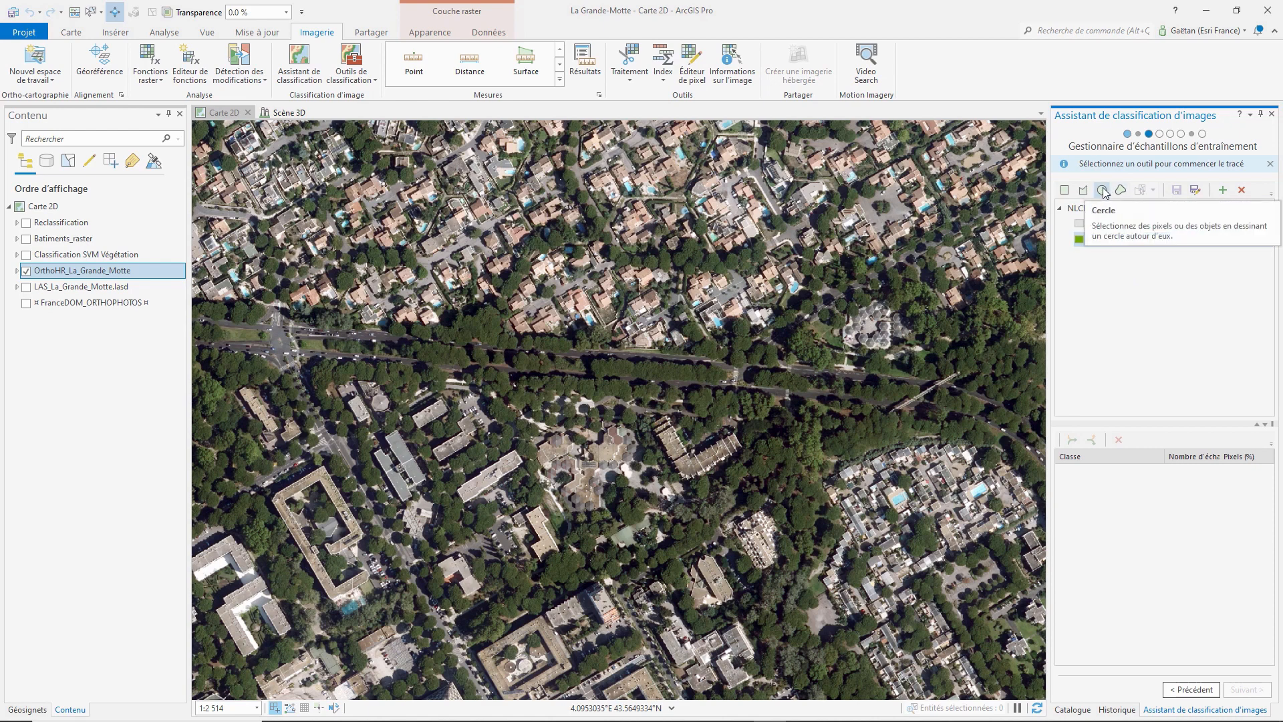
left_click(1120, 190)
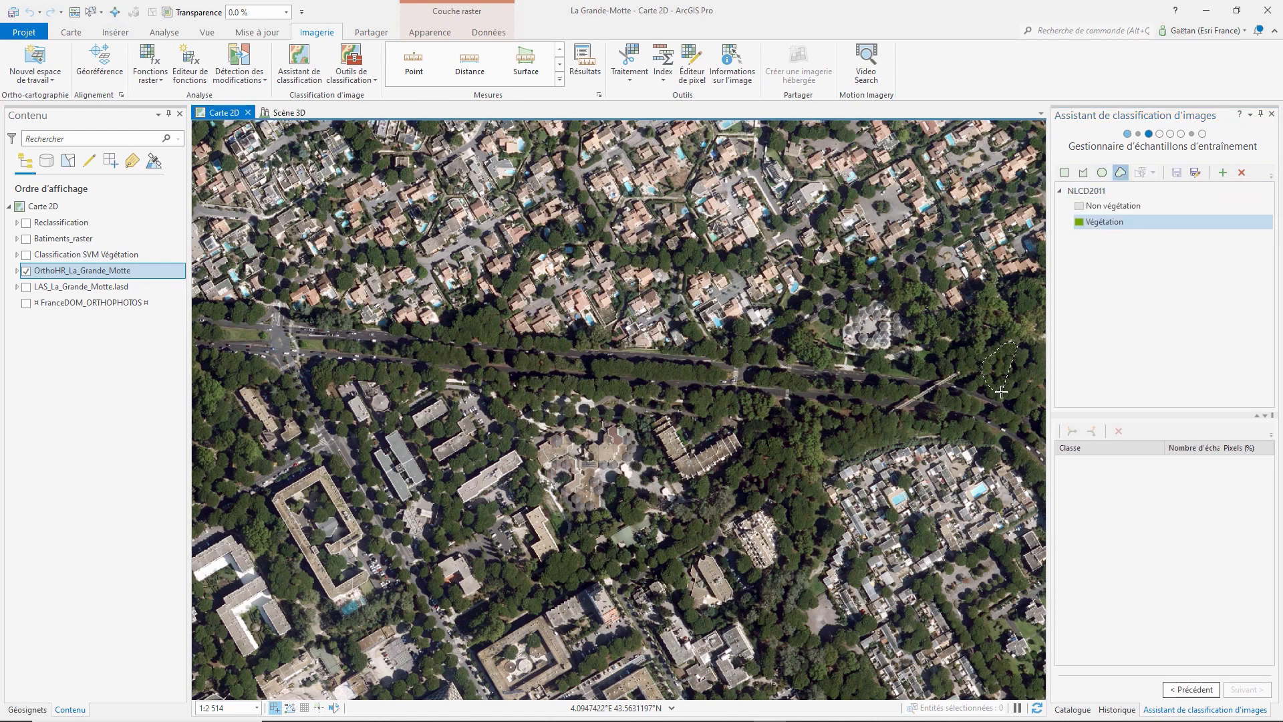
double_click(1041, 367)
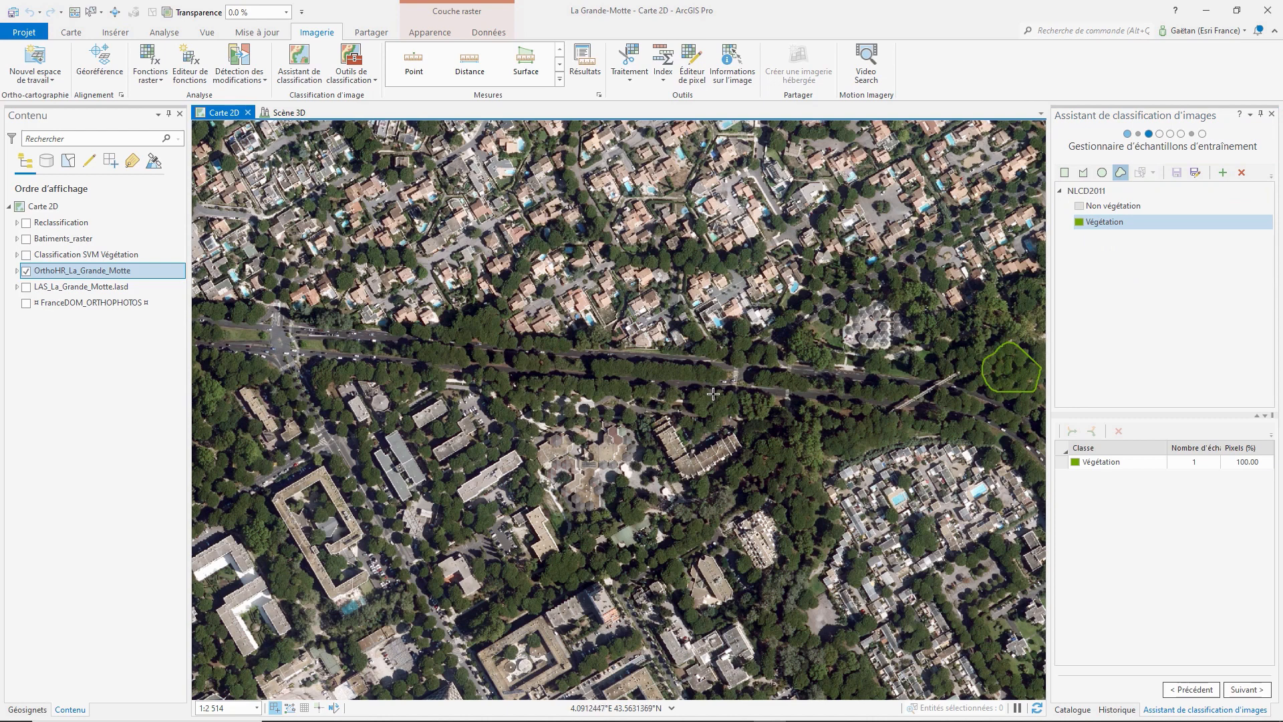
left_click_drag(713, 394, 722, 407)
double_click(819, 441)
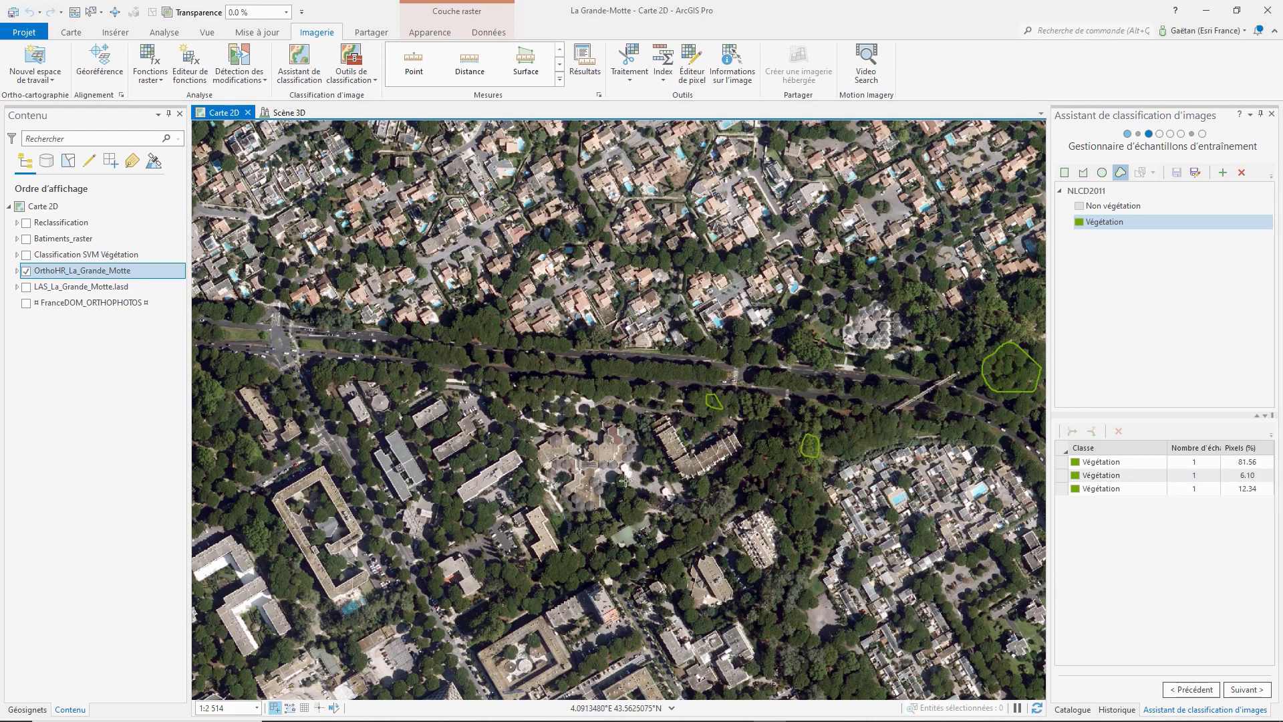
double_click(255, 338)
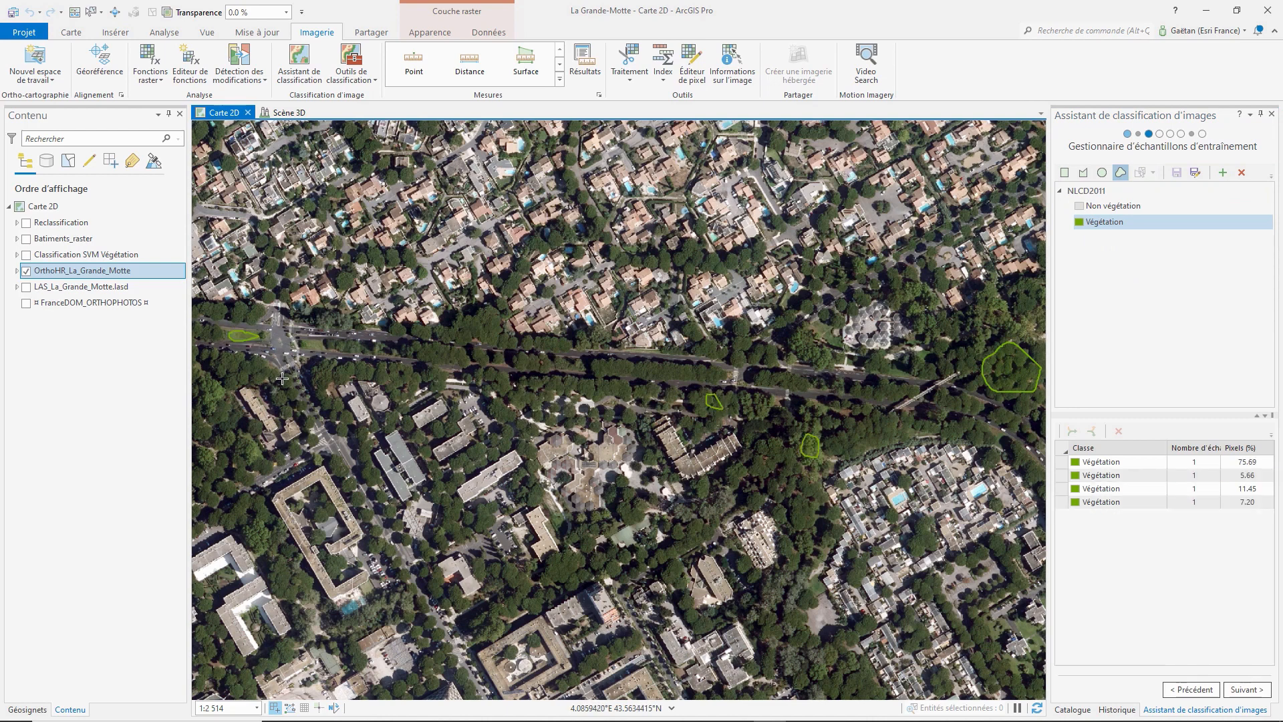
double_click(314, 591)
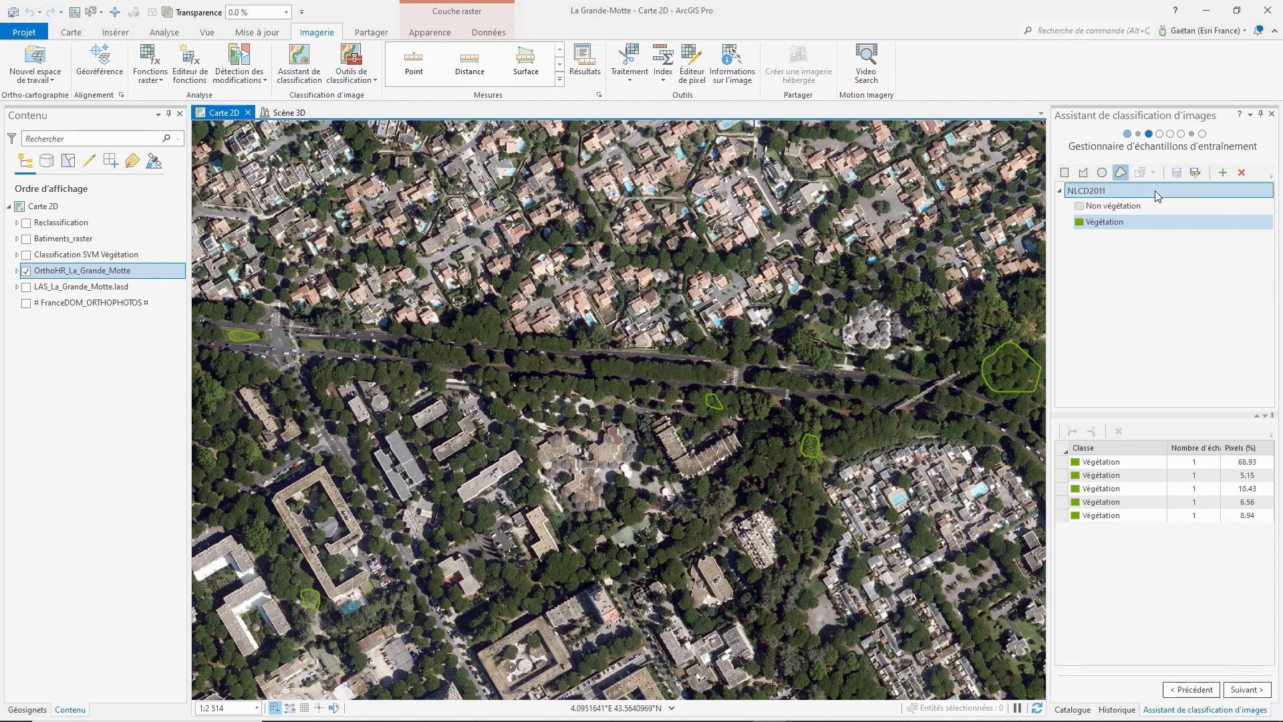
Draw six freehand Non végétation training samples over roofs, paved ground and the road junction, and continue to the training page.
left_click(1113, 205)
double_click(653, 301)
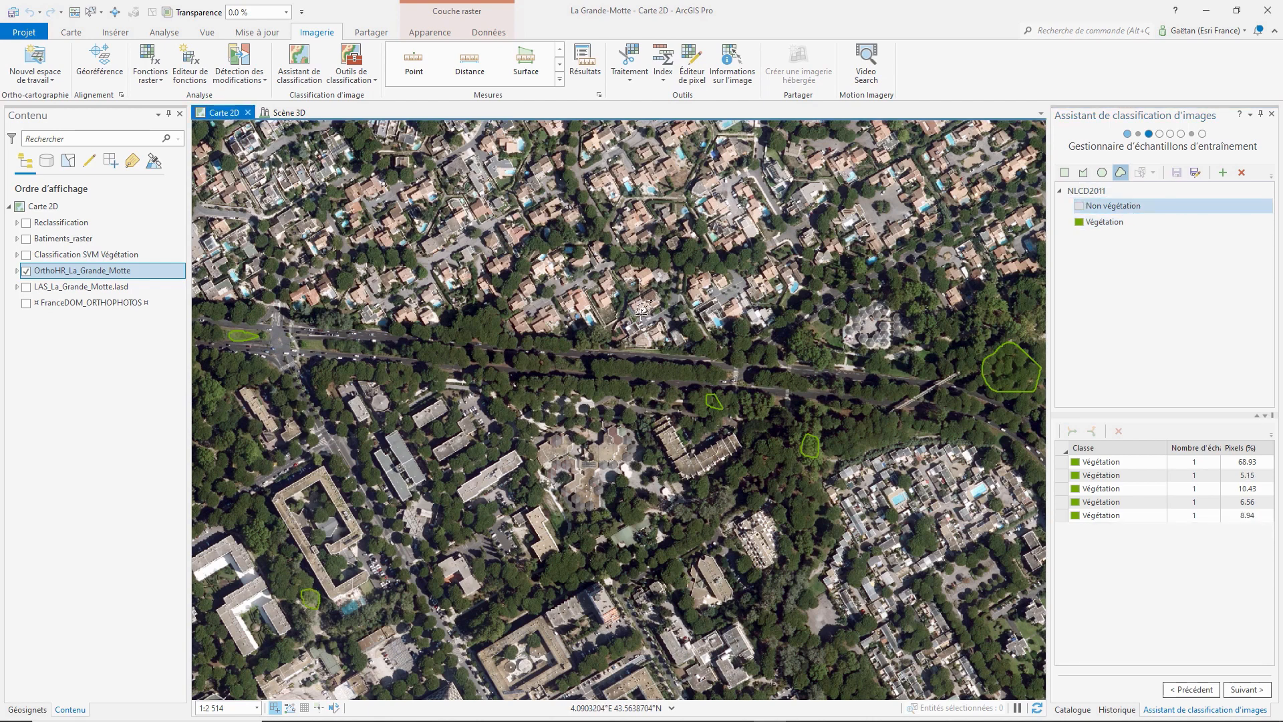
double_click(615, 454)
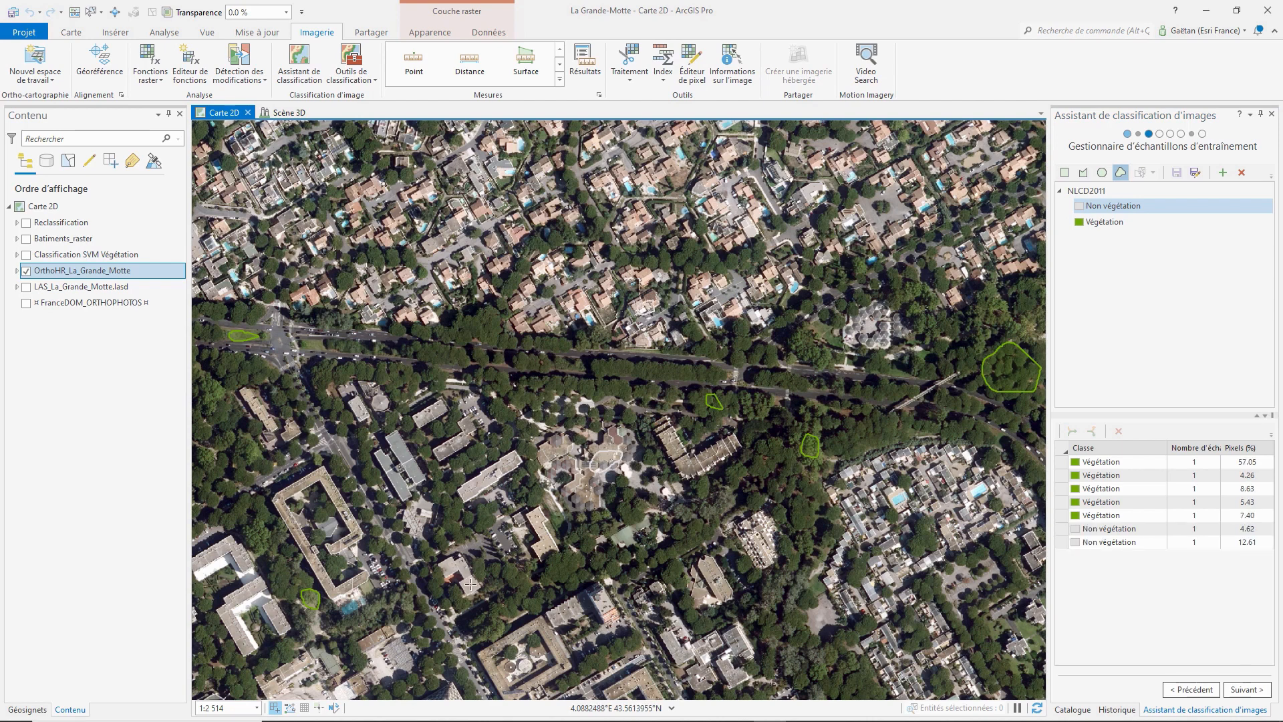
double_click(461, 572)
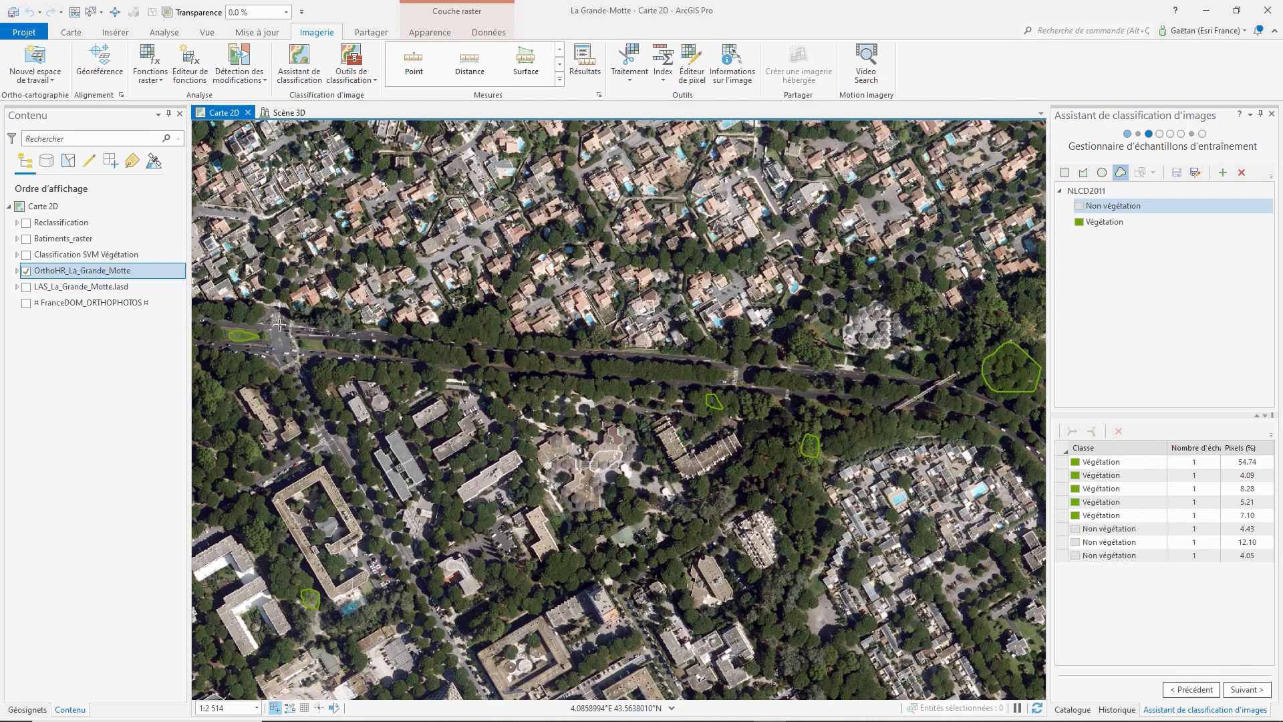
double_click(295, 346)
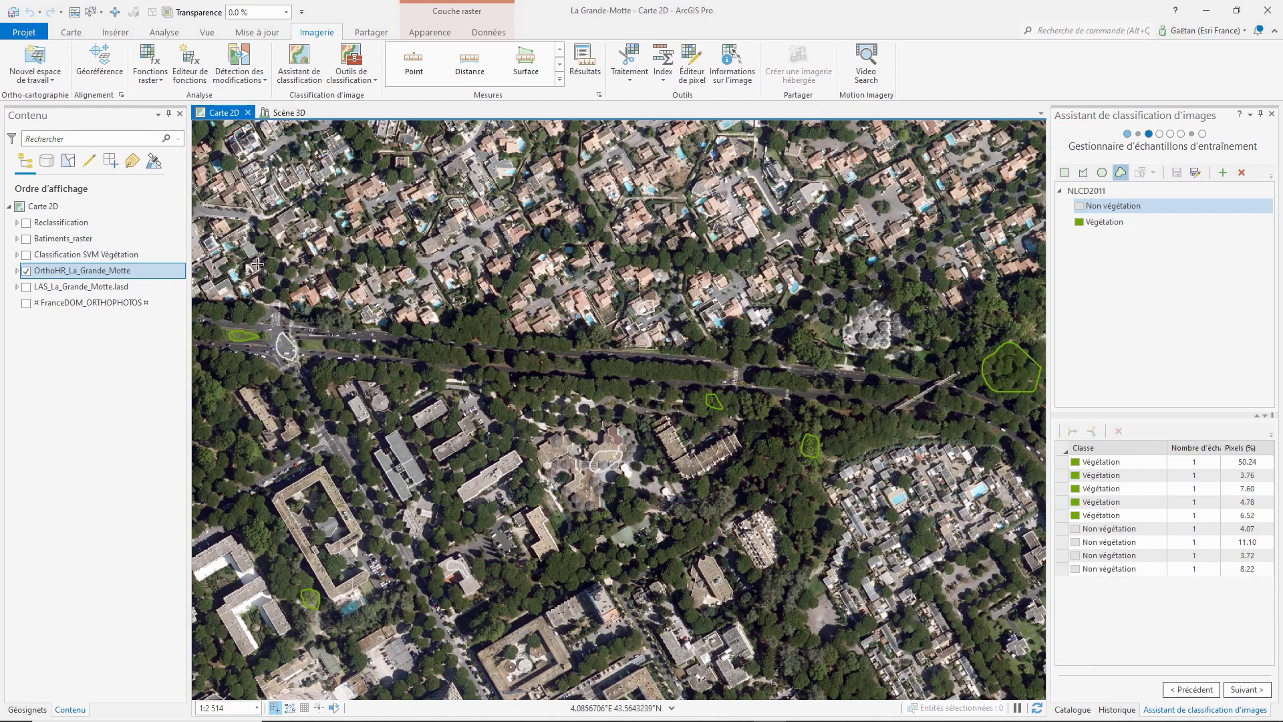
double_click(253, 266)
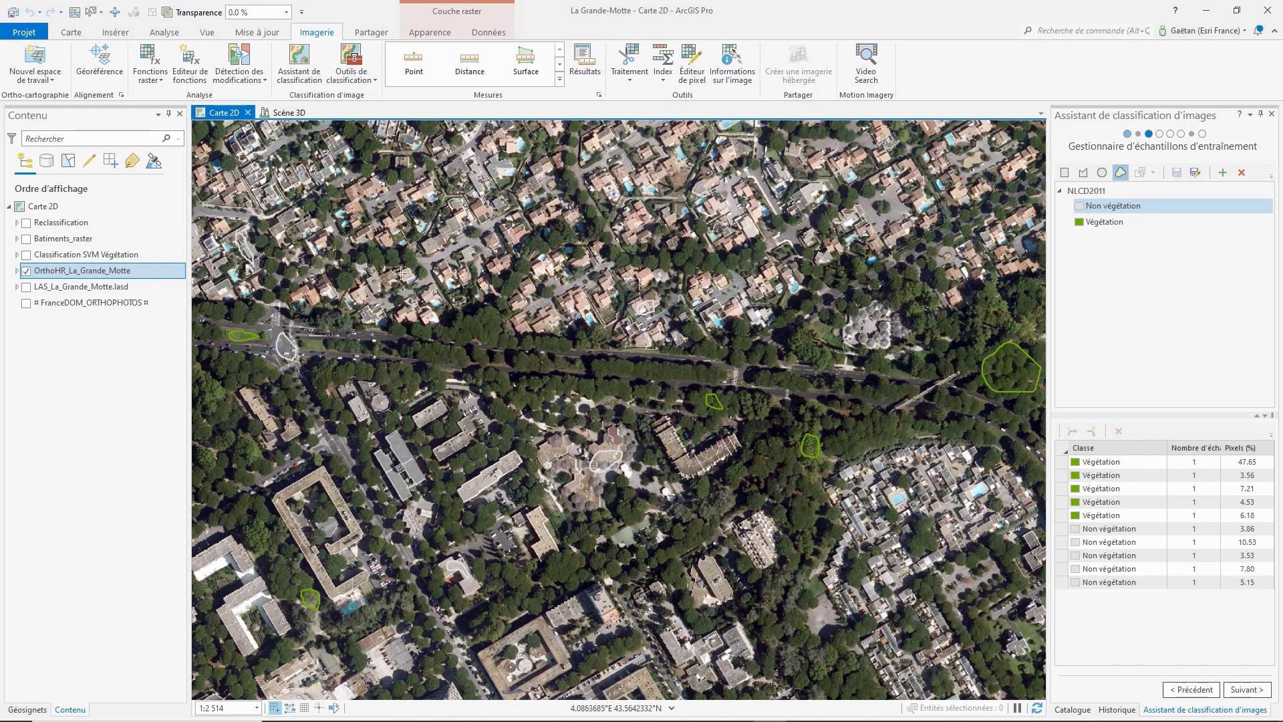
double_click(740, 214)
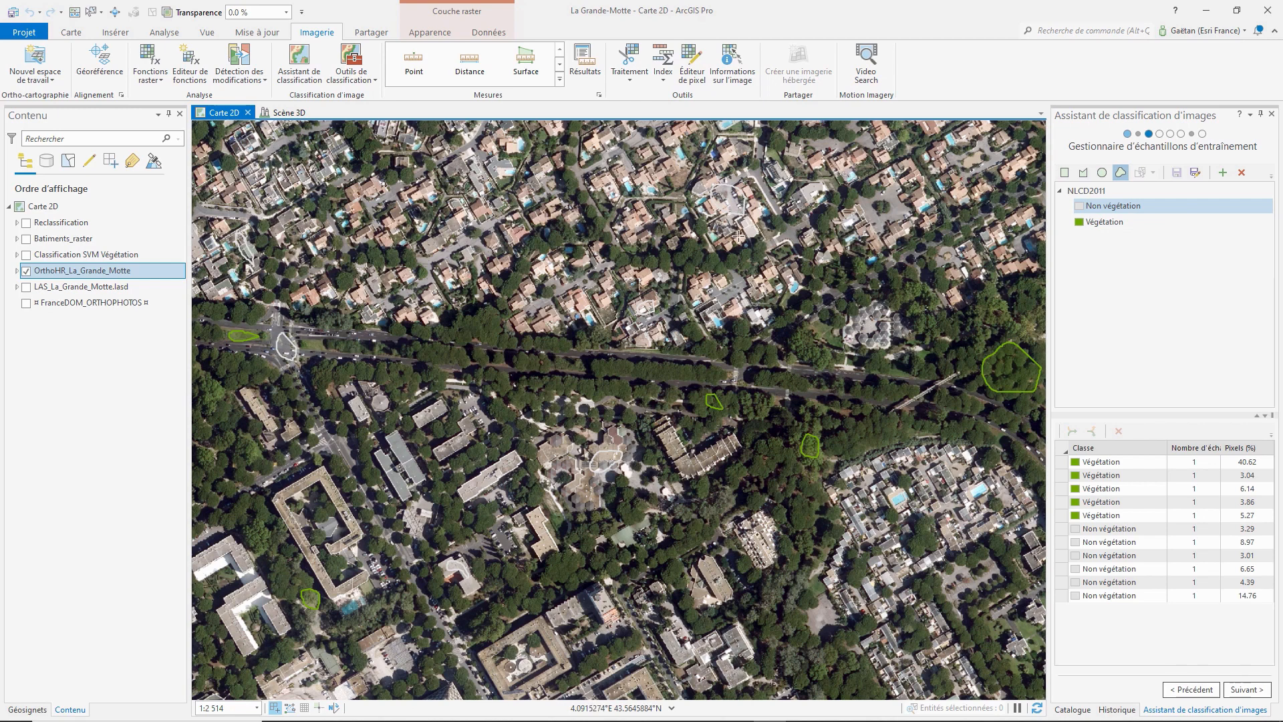
left_click(1244, 690)
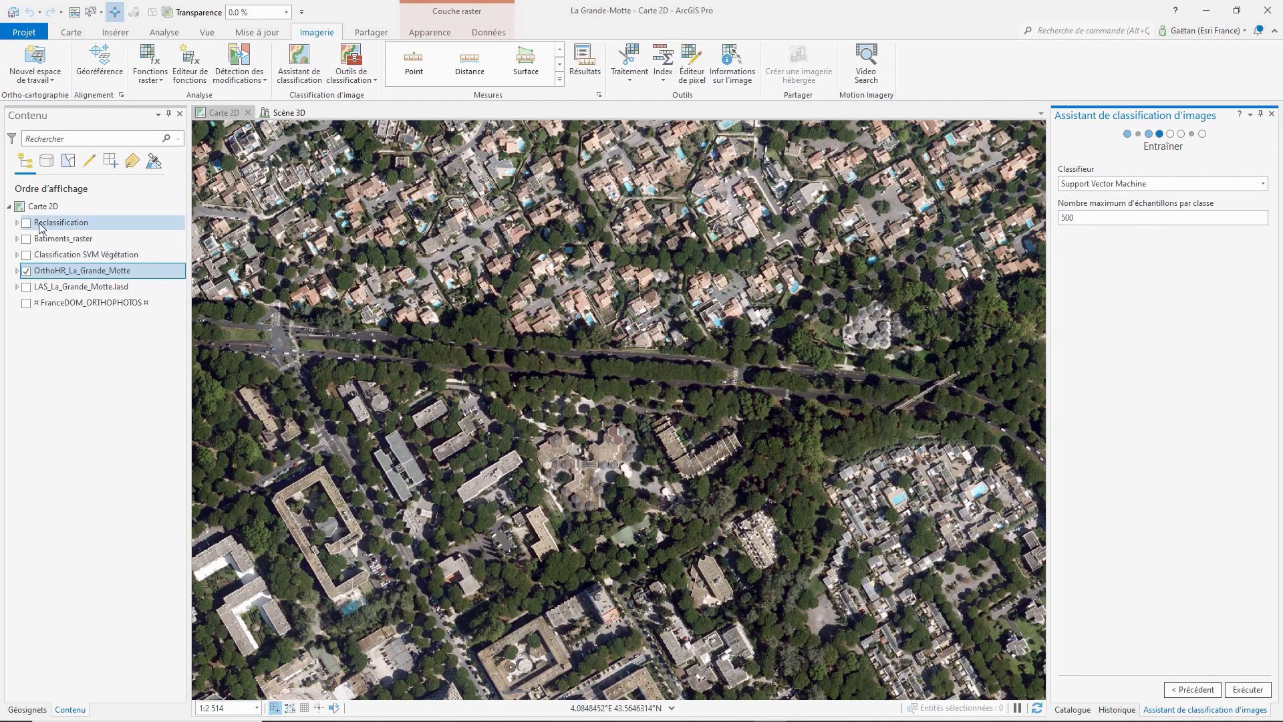
View the Classification SVM Végétation and Batiments_raster layers over the orthophoto, and hide both again.
left_click(26, 255)
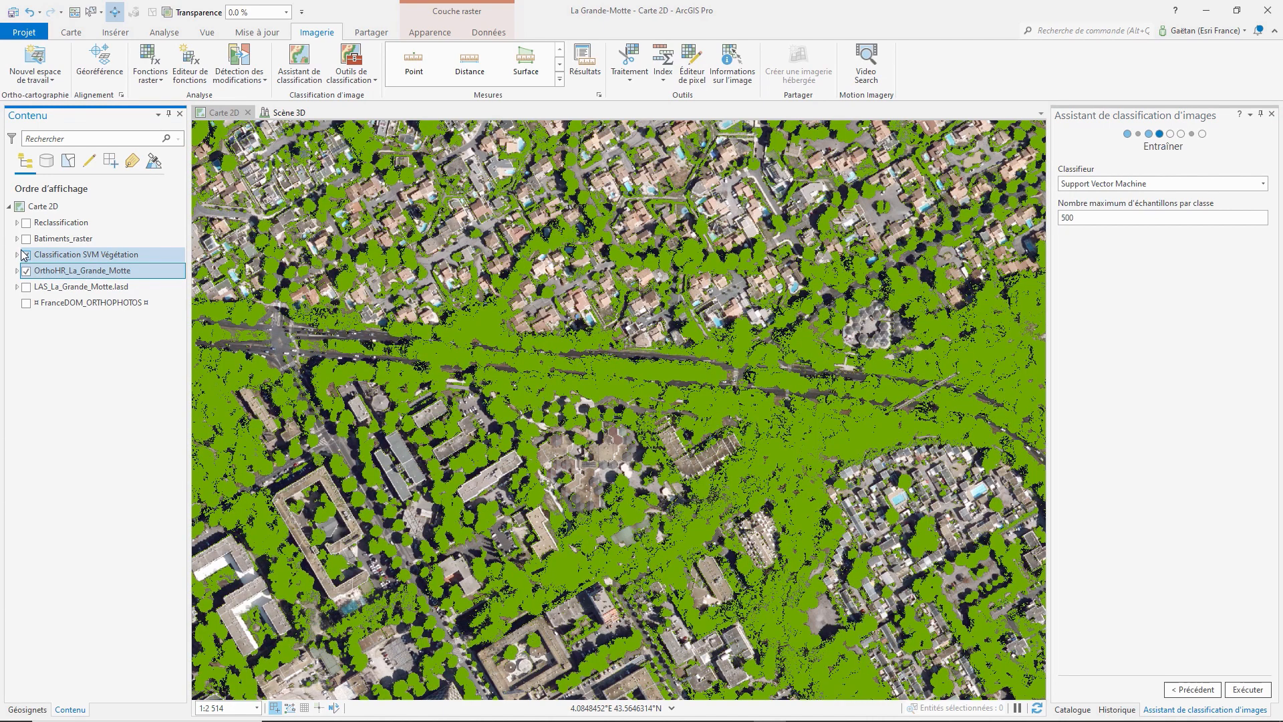
left_click(26, 240)
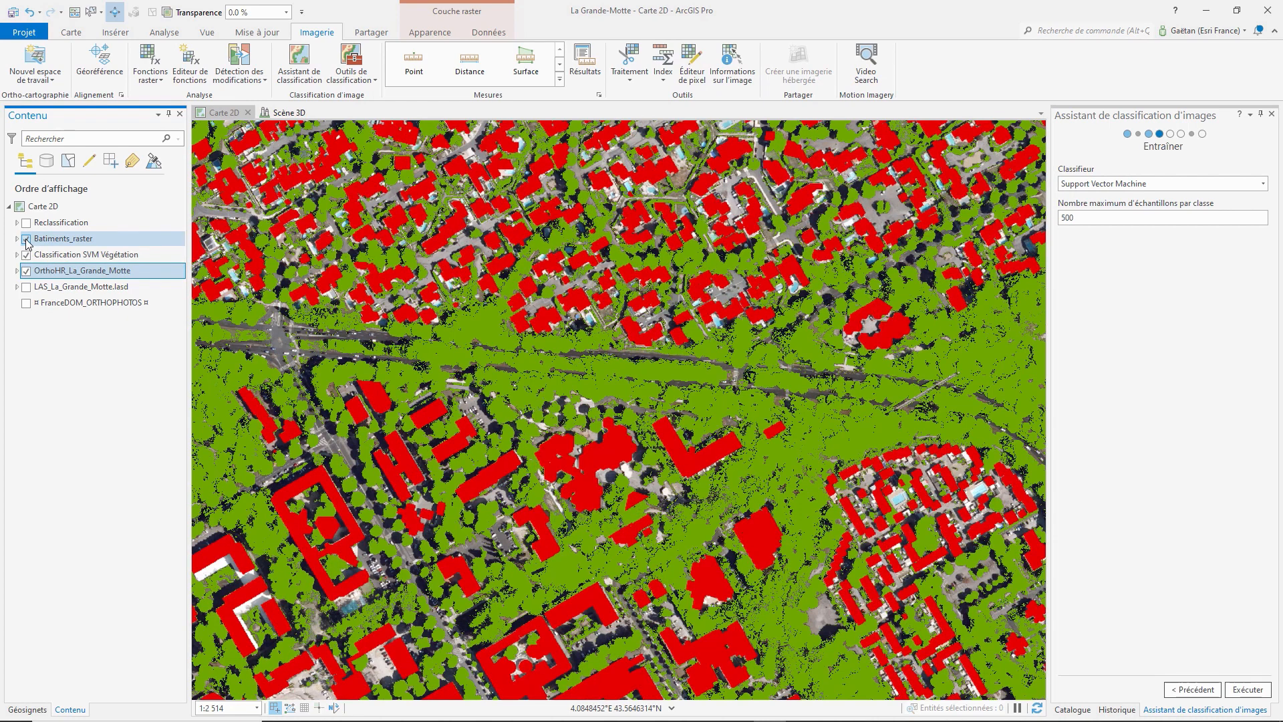
left_click(26, 239)
left_click(26, 254)
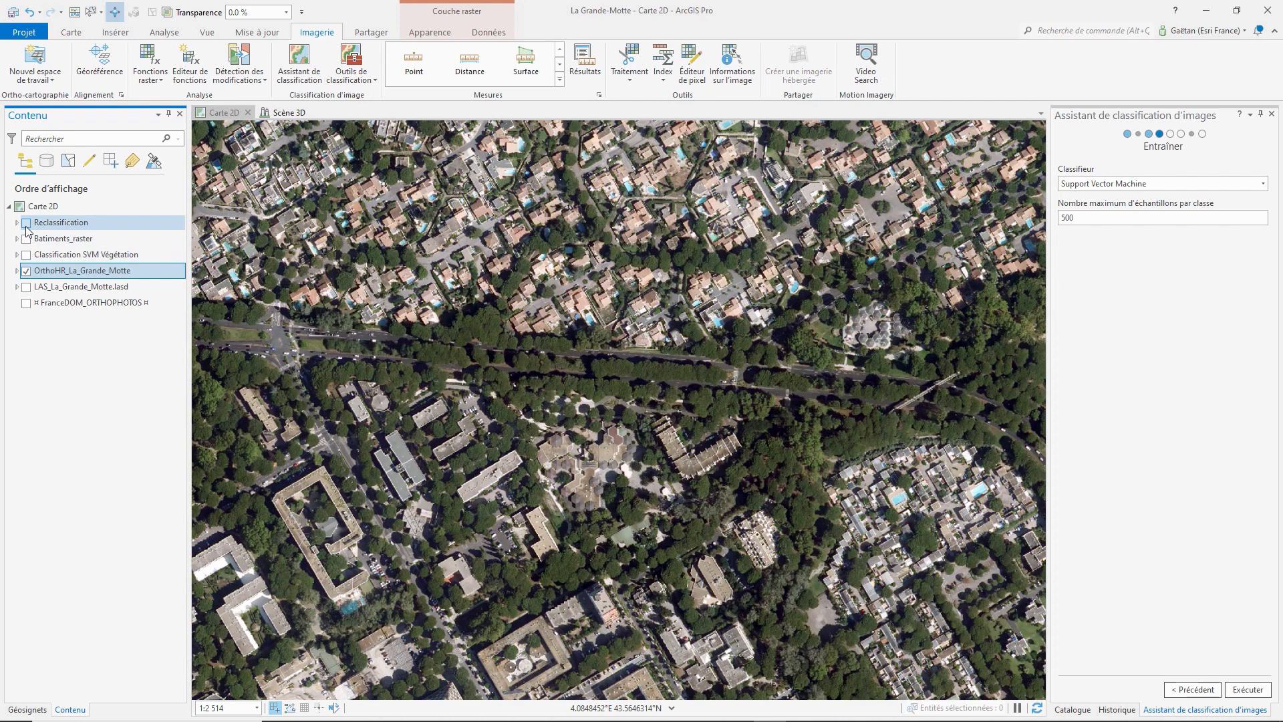
Show the Reclassification layer on the 2D map and expand its legend.
left_click(26, 223)
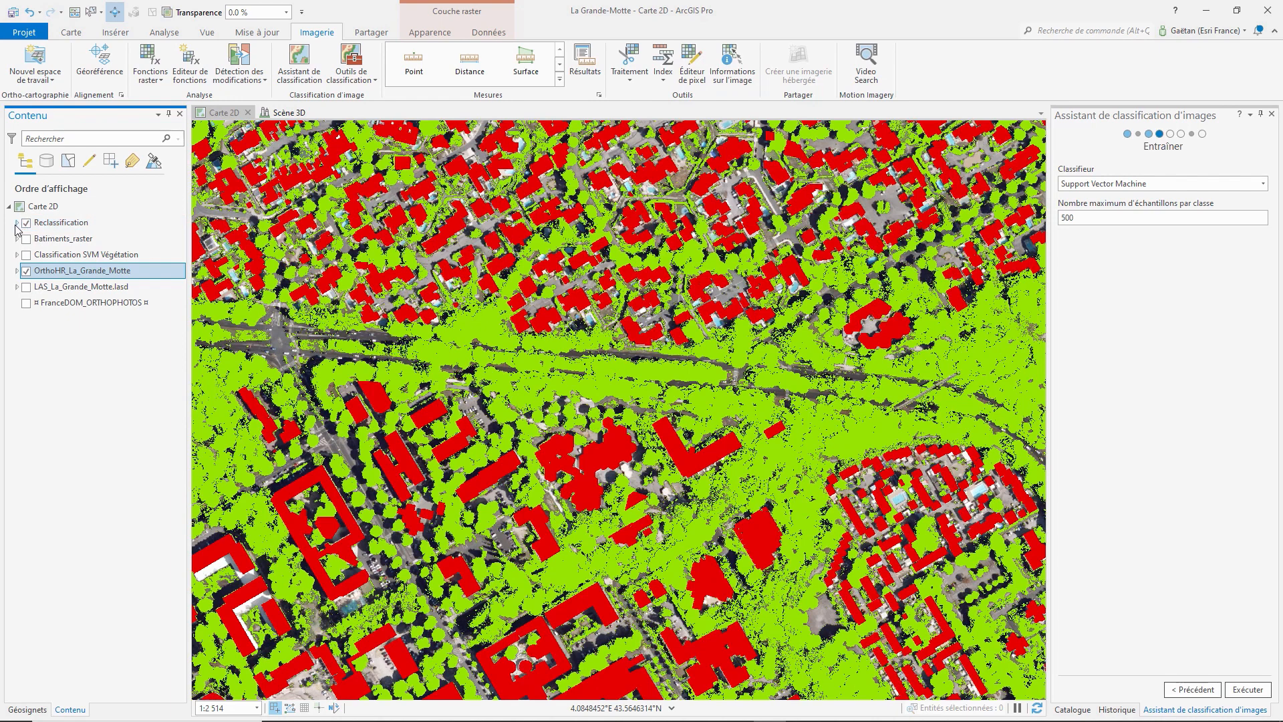
left_click(19, 226)
left_click(18, 224)
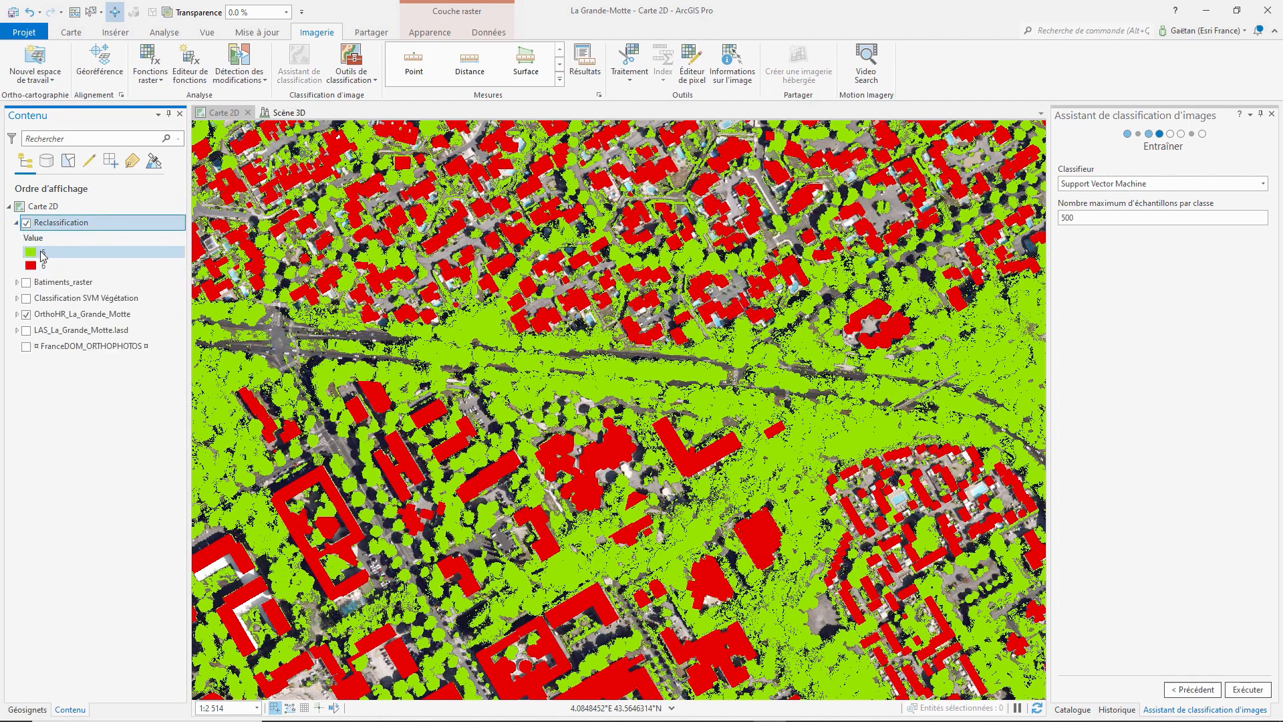
Copy the Reclassification layer from Carte 2D and paste it into Scène 3D.
right_click(70, 225)
left_click(202, 184)
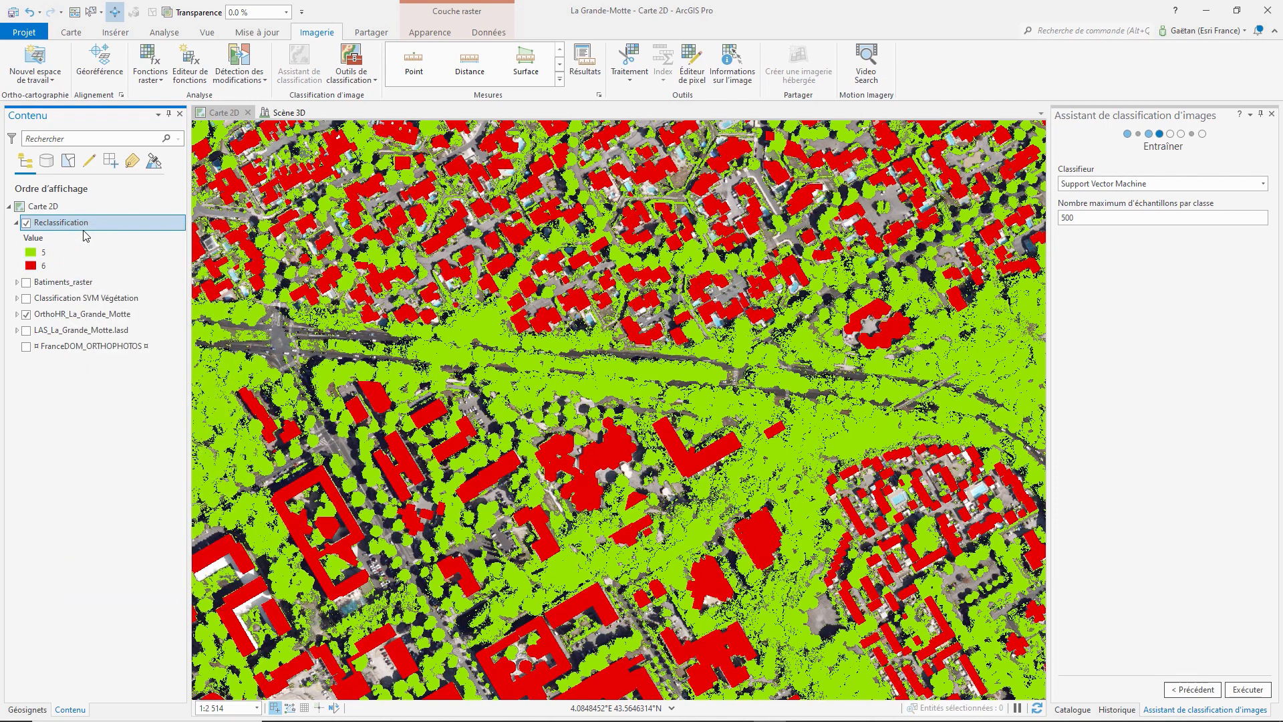
left_click(284, 113)
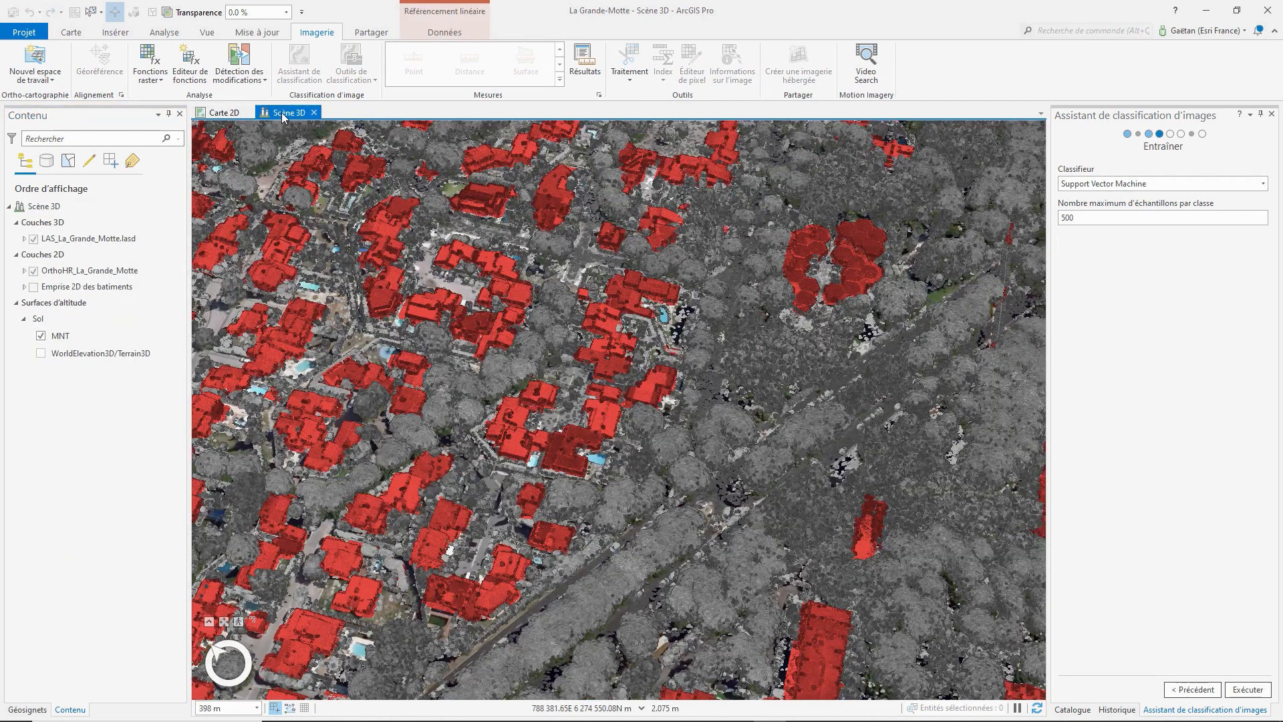
right_click(49, 206)
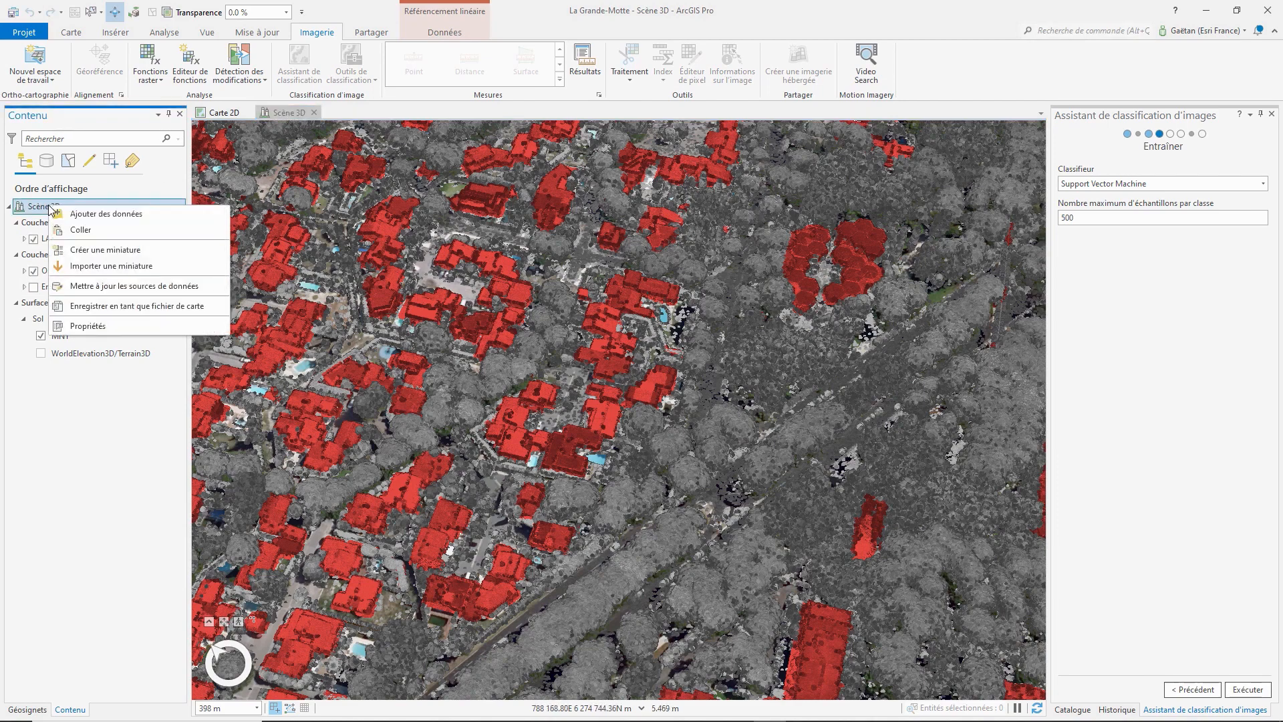
left_click(71, 231)
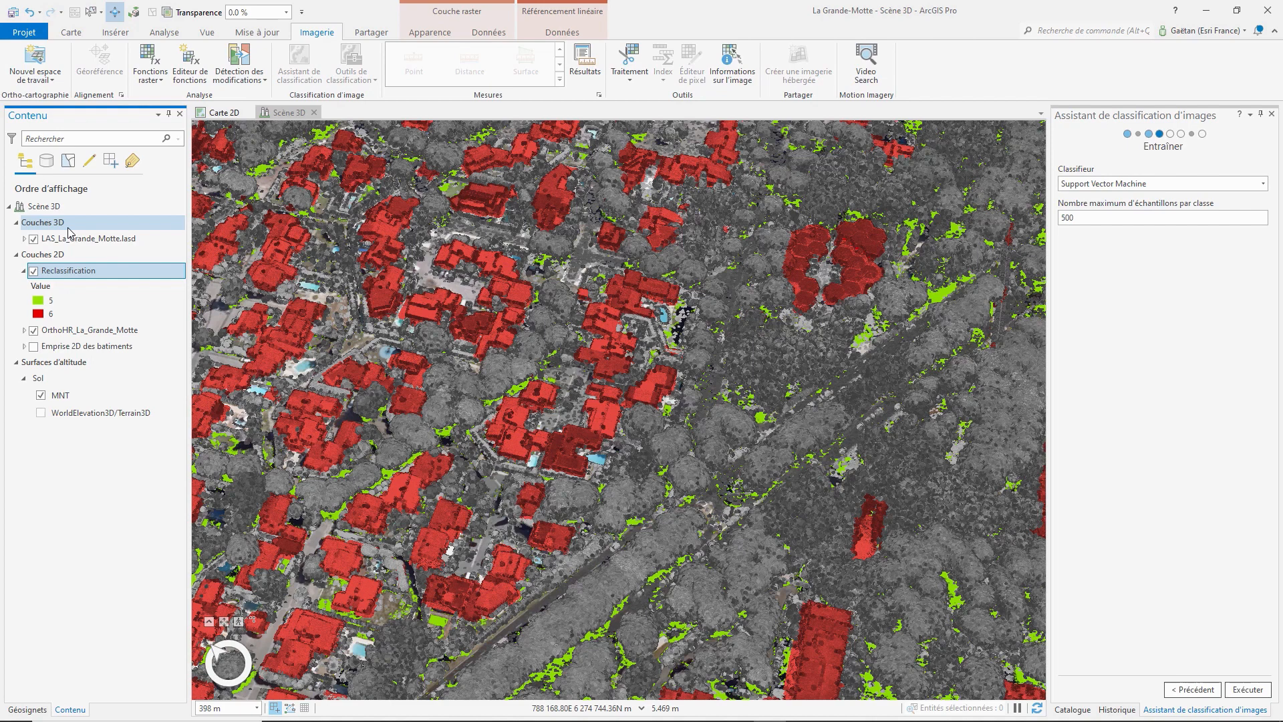
Select the LAS_La_Grande_Motte.lasd layer and review its automatic classification options, including defining class codes from a raster.
left_click(151, 242)
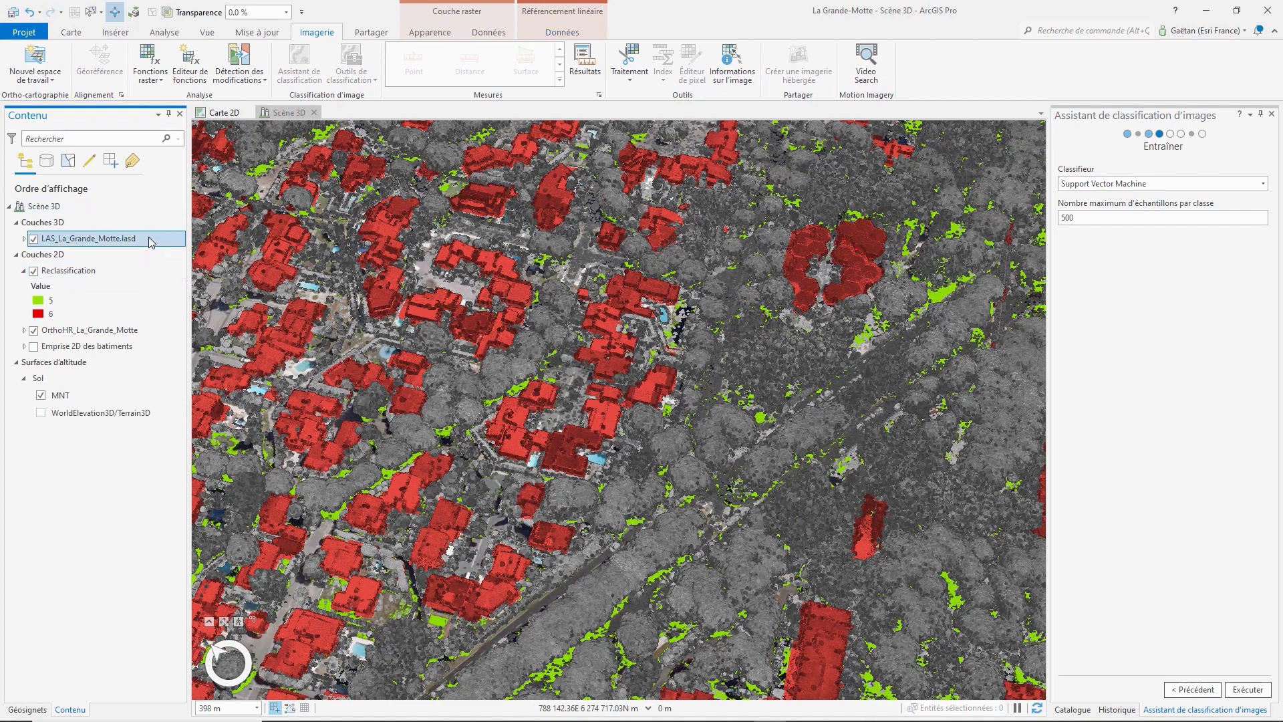
left_click(645, 33)
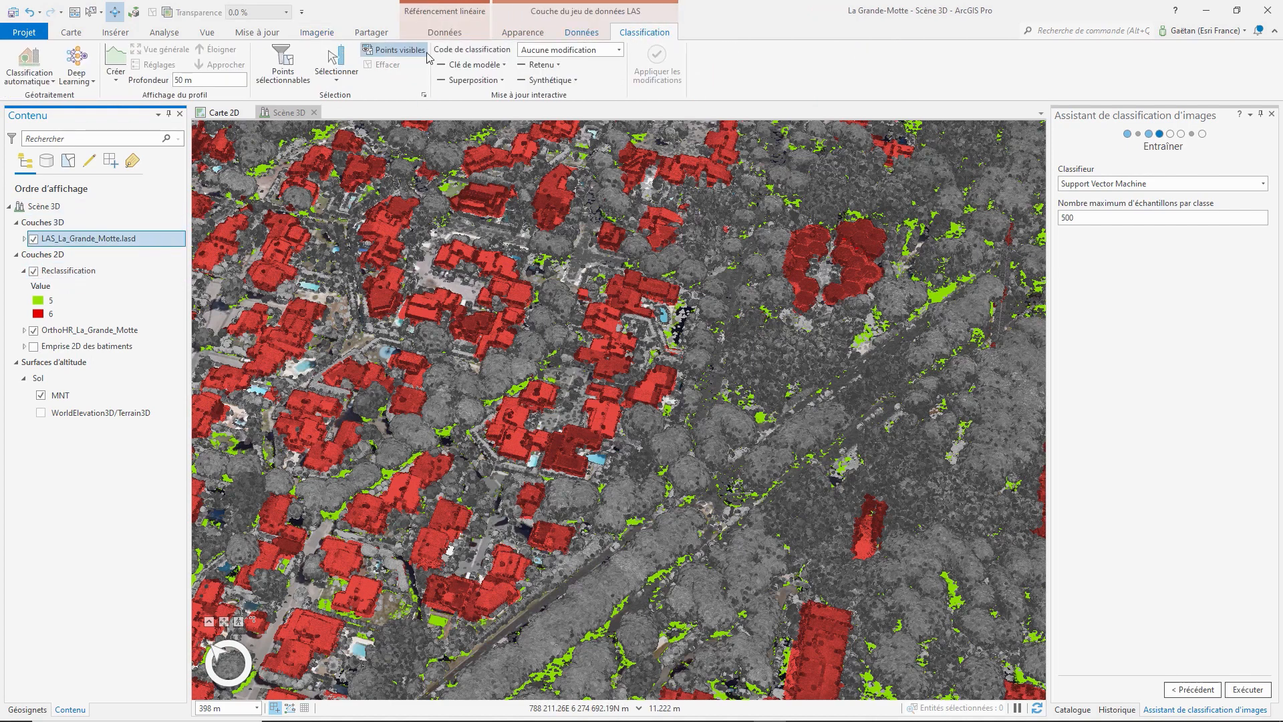
left_click(51, 82)
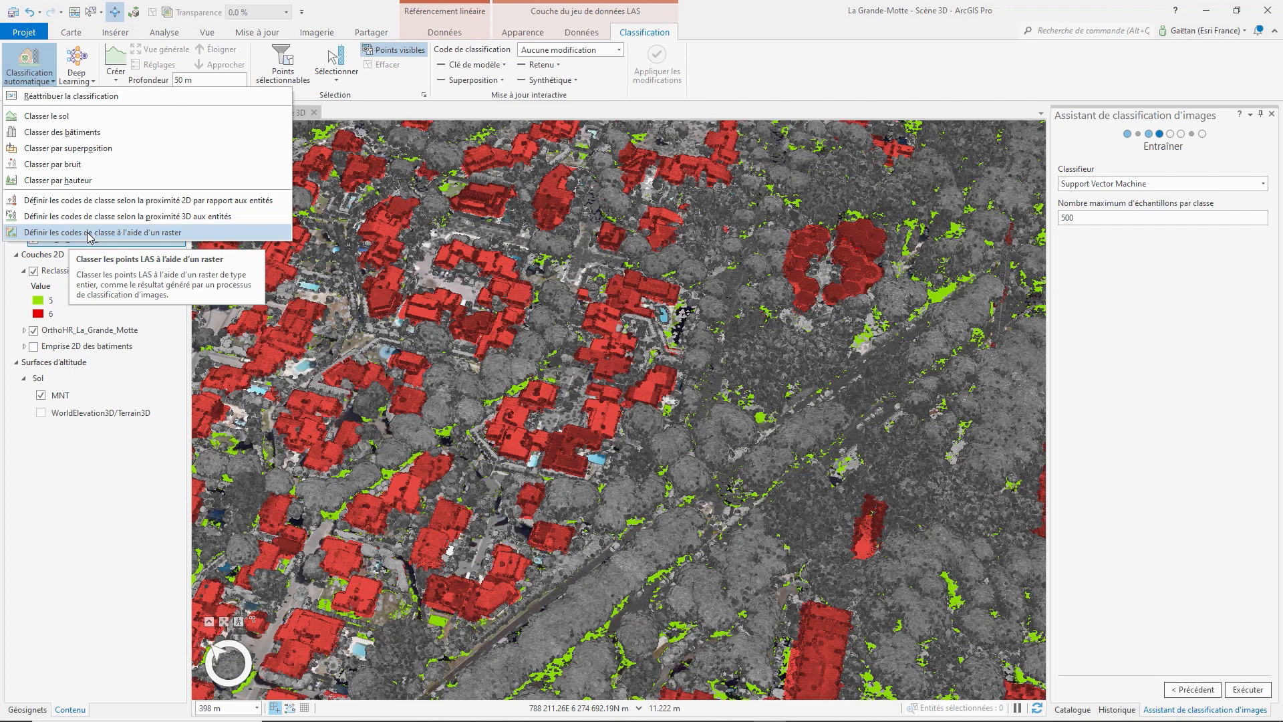
left_click(64, 469)
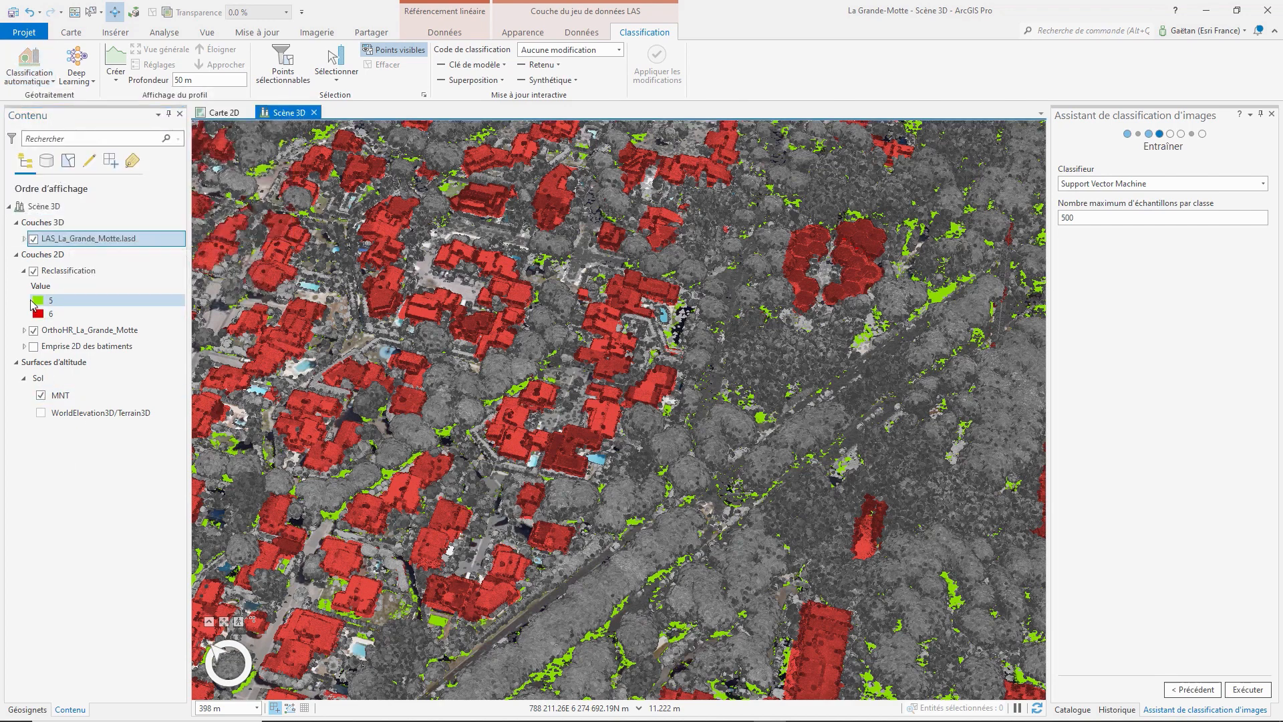
Hide the Reclassification layer in the 3D scene and collapse its legend.
left_click(33, 271)
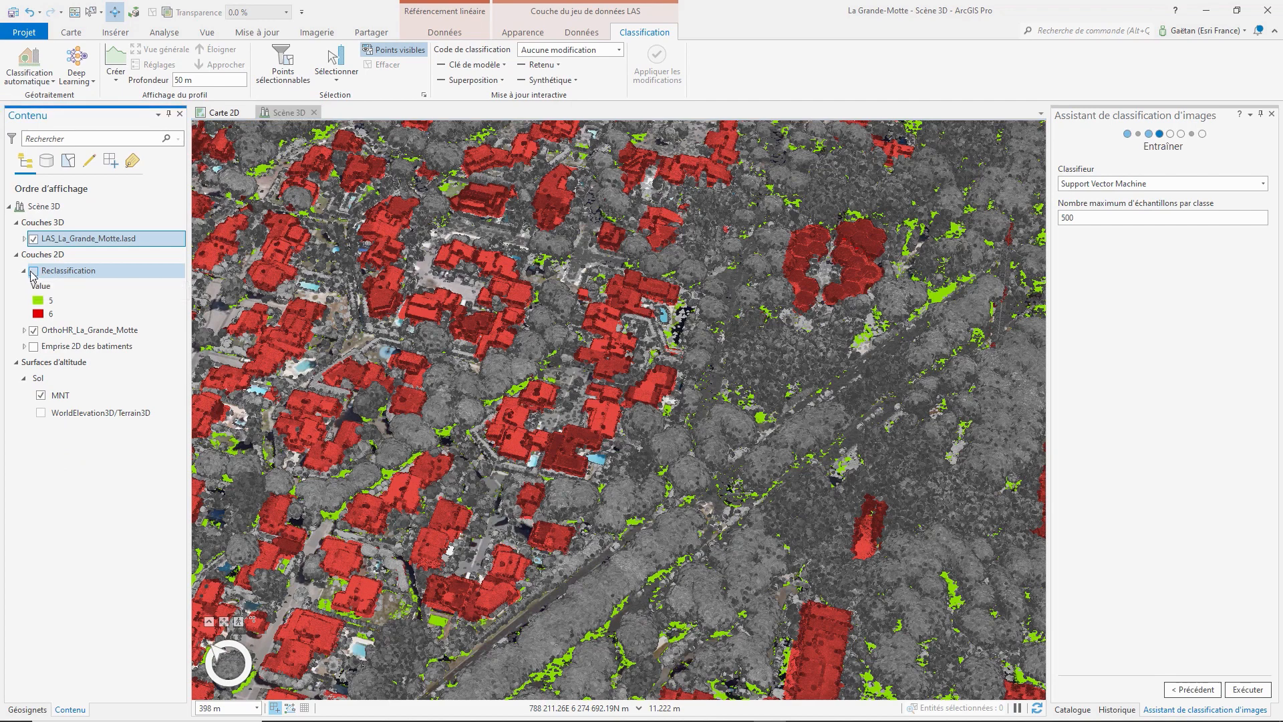
left_click(25, 271)
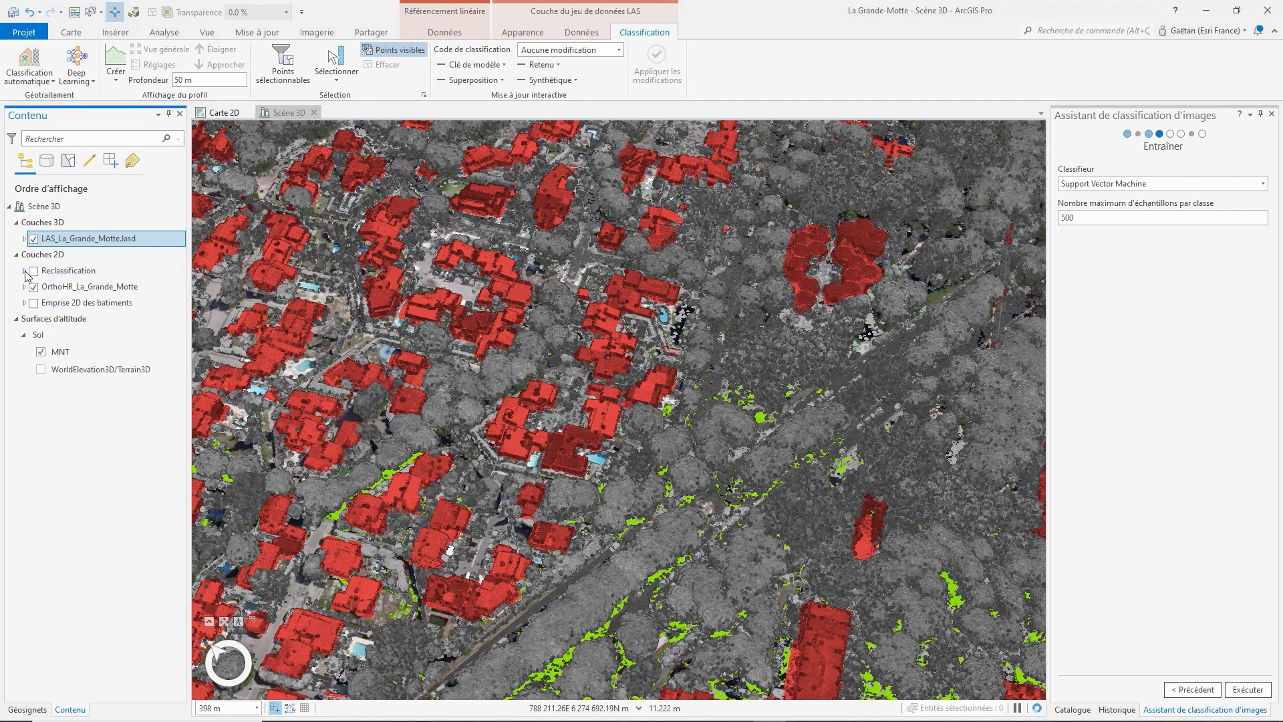
Classify LAS_La_Grande_Motte.lasd by height from all ground points, using class codes 3, 4 and 5 for heights 5, 25 and 50.
left_click(46, 83)
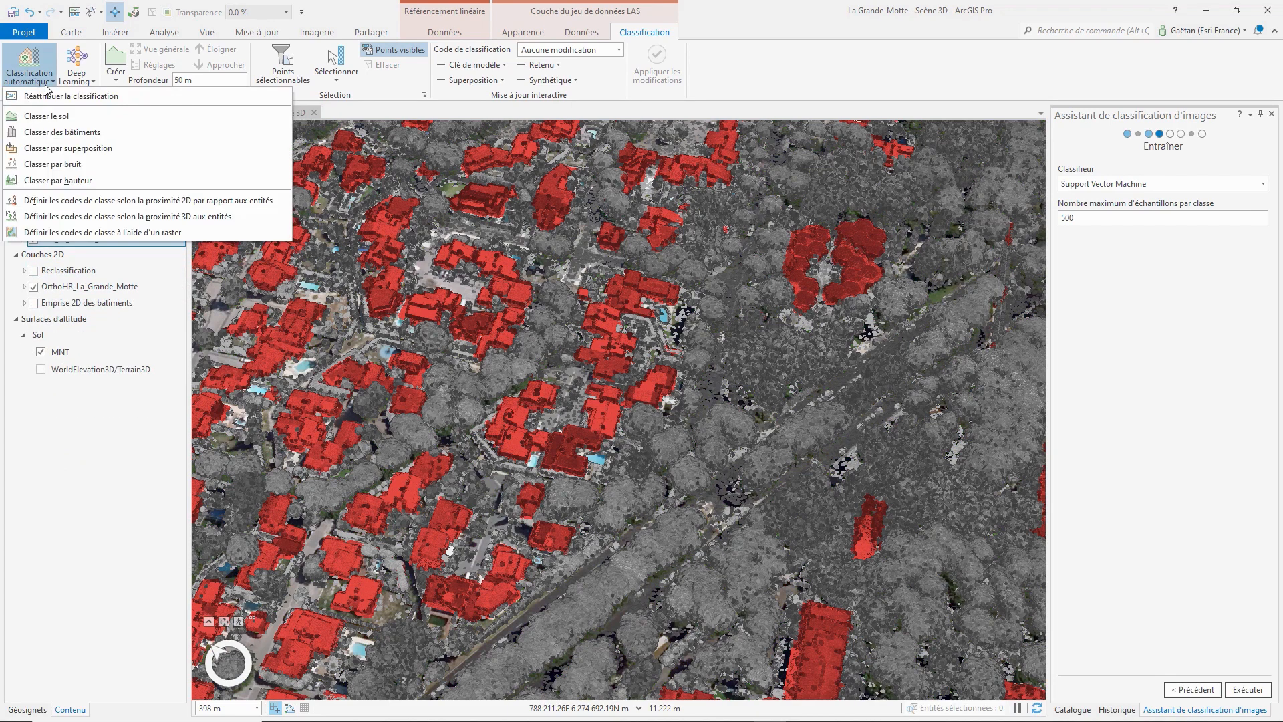
left_click(47, 181)
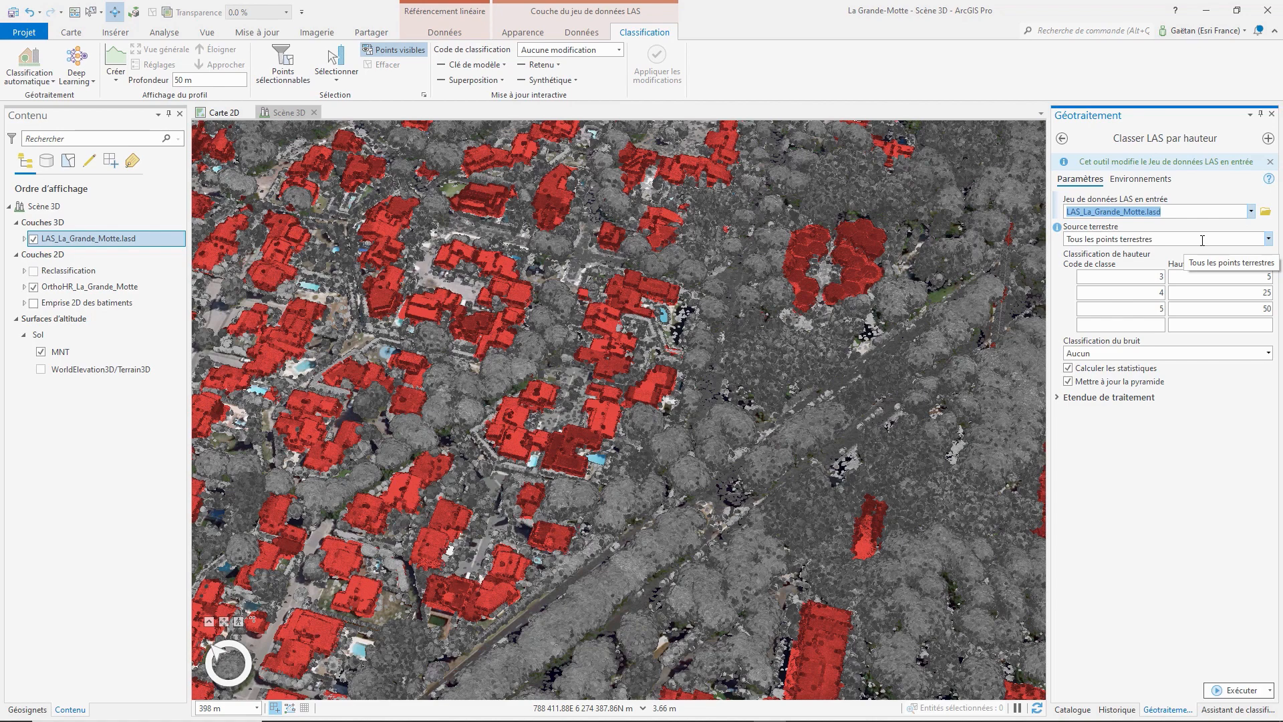
left_click(1157, 276)
left_click(1156, 294)
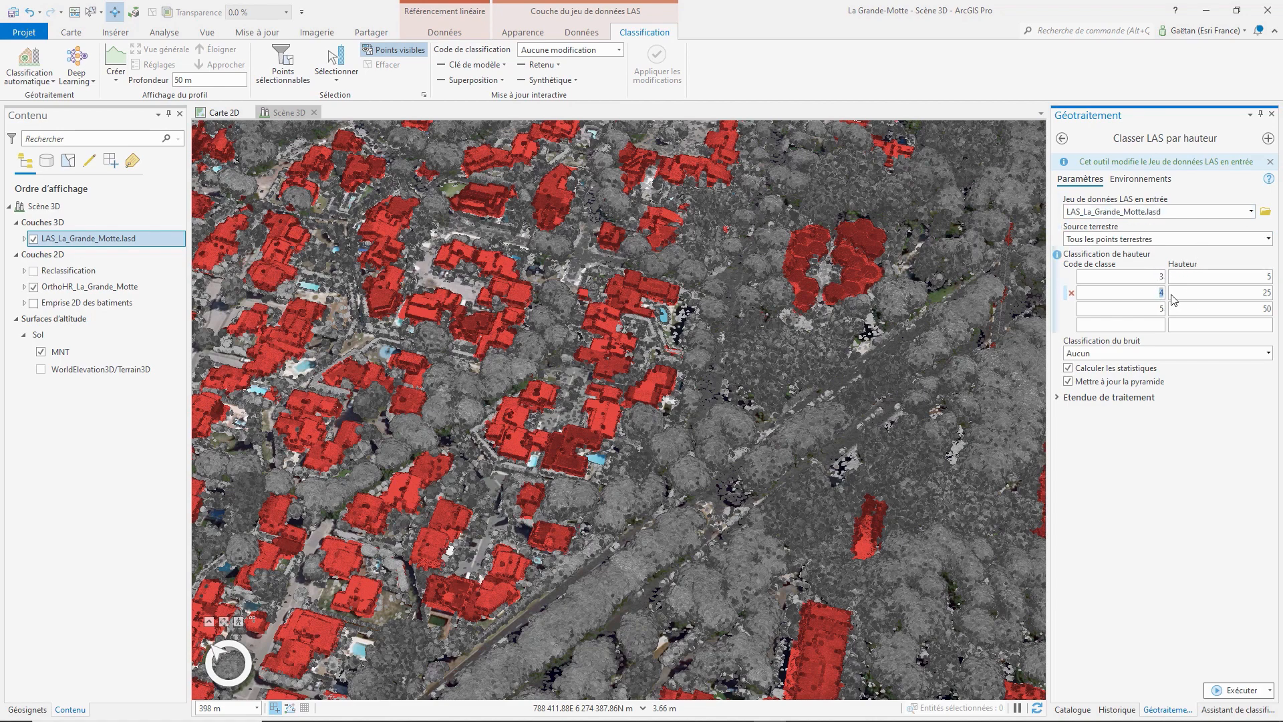
left_click(1161, 308)
left_click(1243, 279)
left_click(1249, 292)
left_click(1251, 309)
left_click(1246, 324)
left_click(1233, 690)
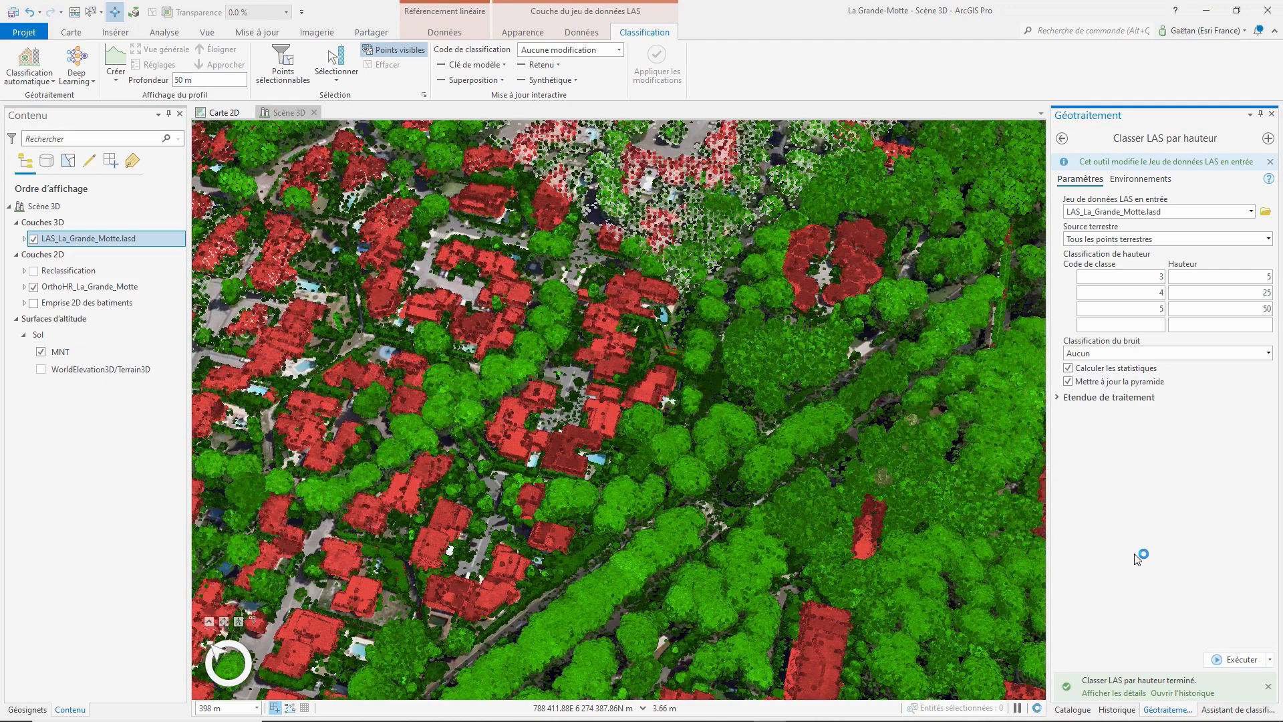
Set the LAS filter of the LAS_La_Grande_Motte.lasd layer to display all points.
right_click(73, 238)
mouse_move(152, 347)
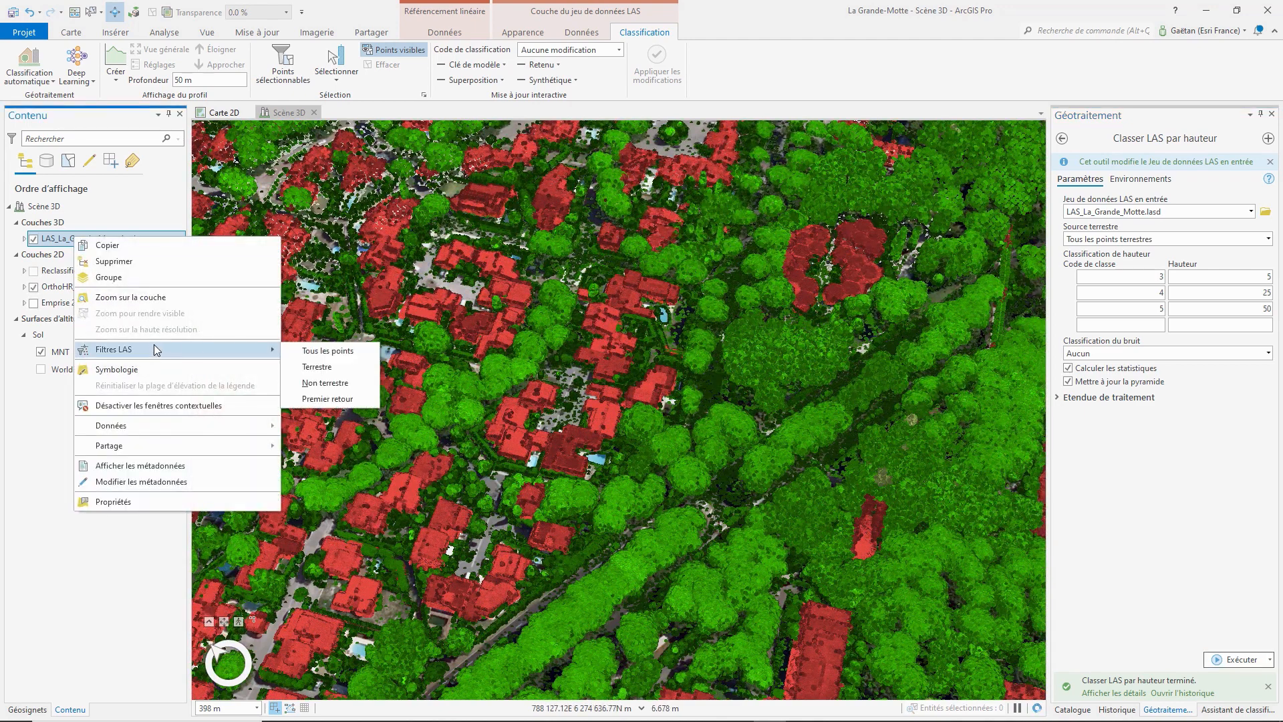
left_click(314, 352)
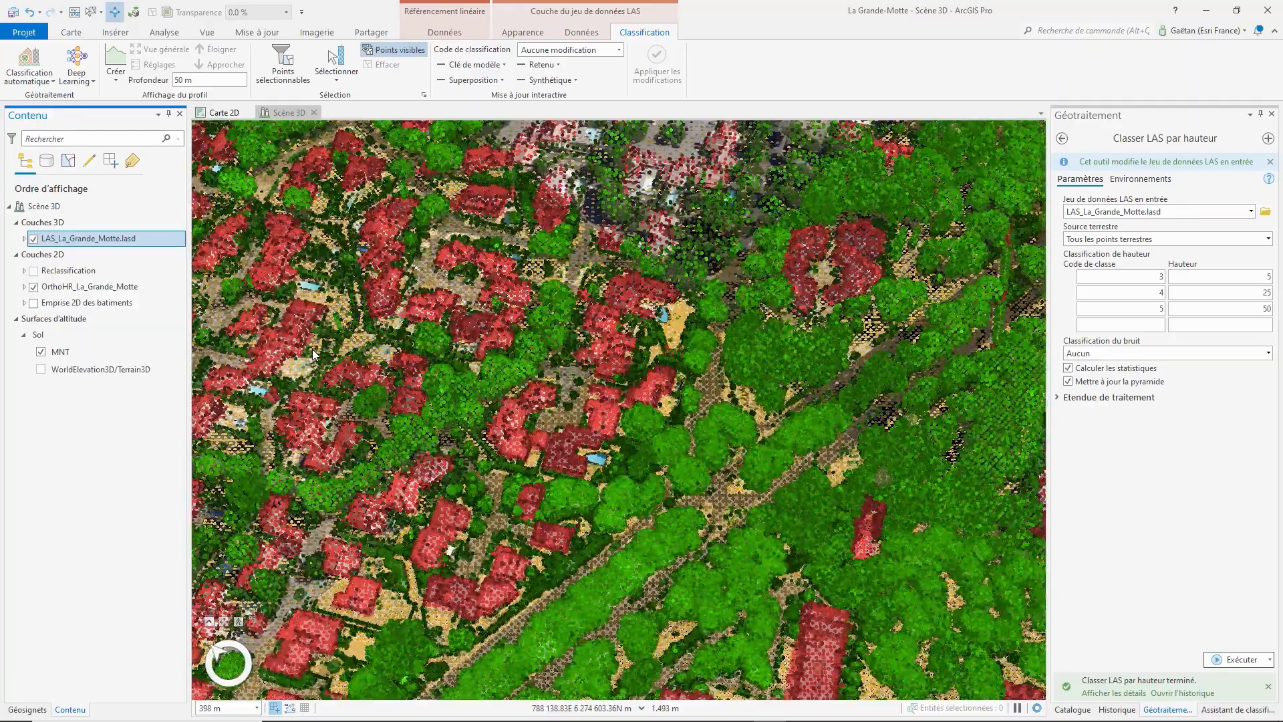
Examine the classified ground, vegetation and building points across the residential area from several oblique viewpoints and closer distances.
left_click(653, 321)
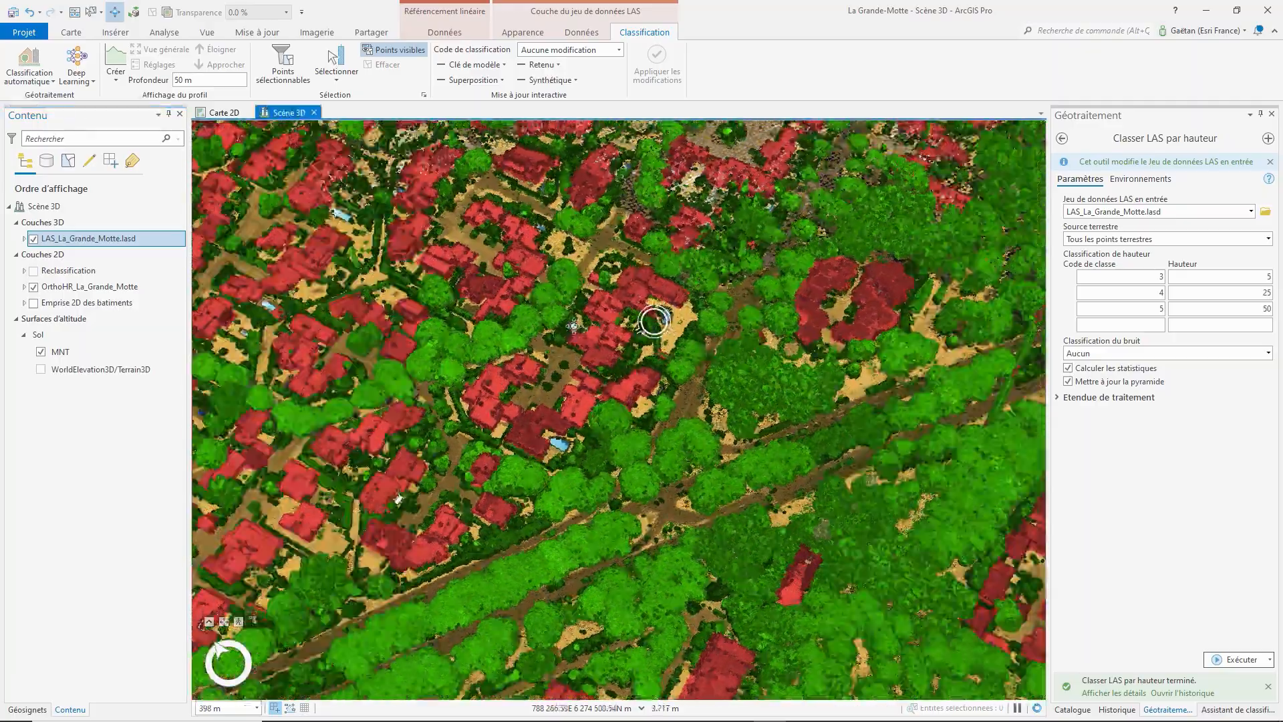
middle_click_drag(573, 326, 500, 261)
left_click_drag(500, 366, 1022, 588)
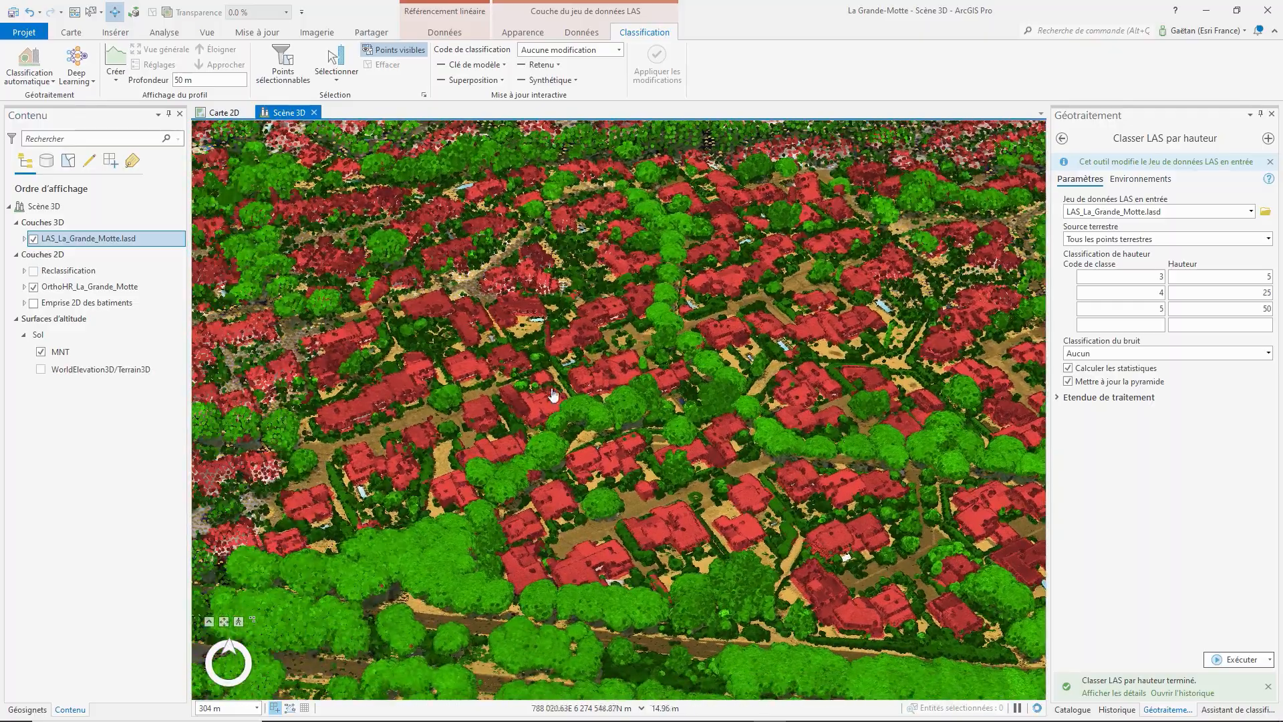
scroll(721, 443, "up", 5)
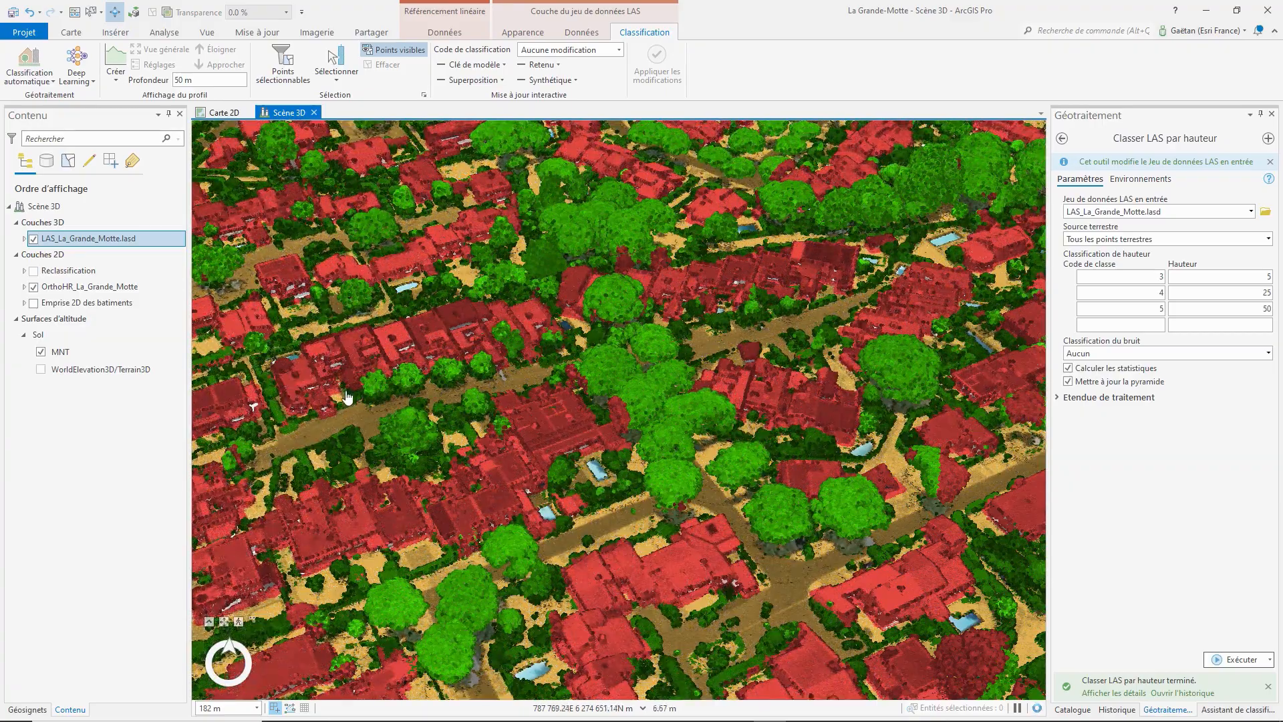
scroll(347, 396, "up", 5)
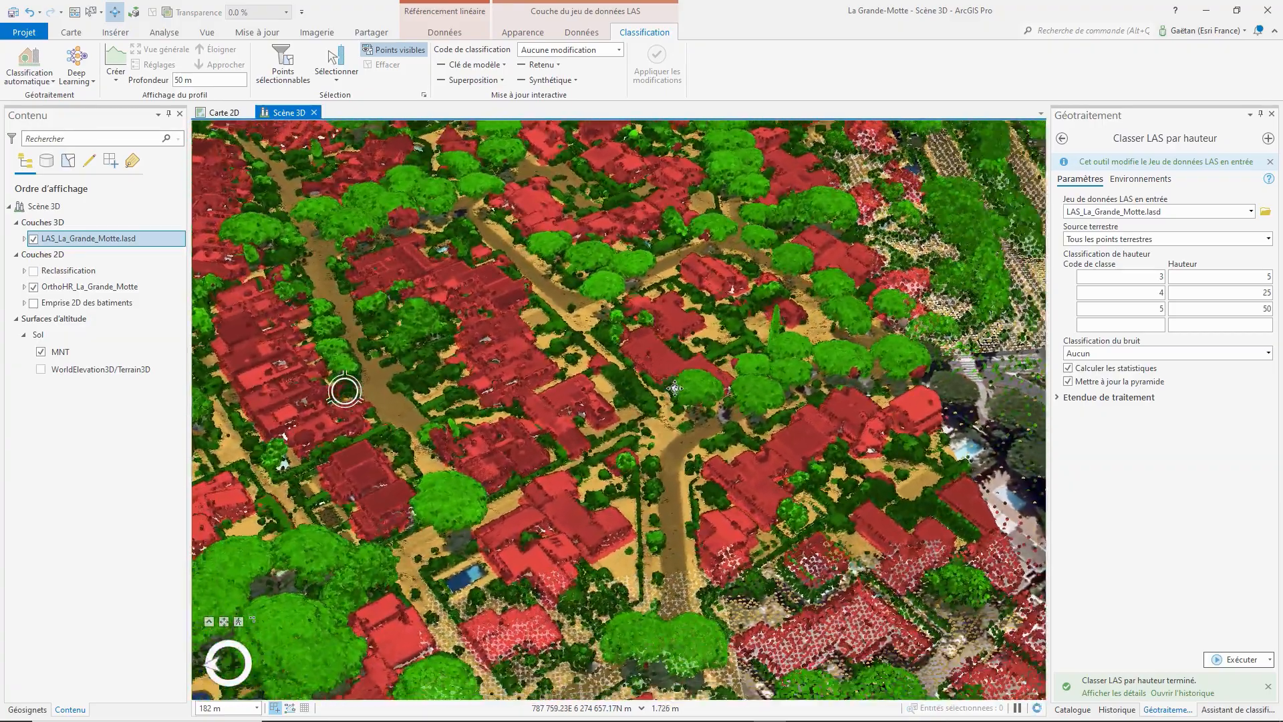
middle_click_drag(675, 388, 695, 391)
left_click_drag(418, 395, 529, 268)
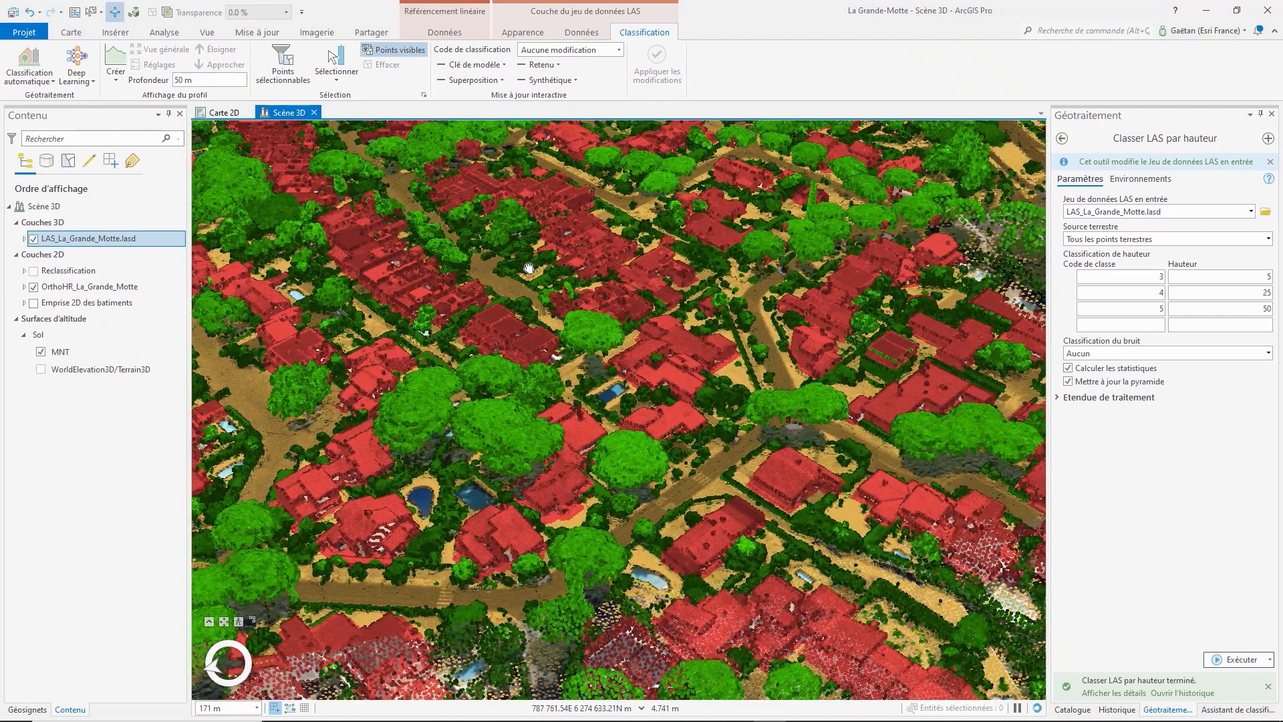